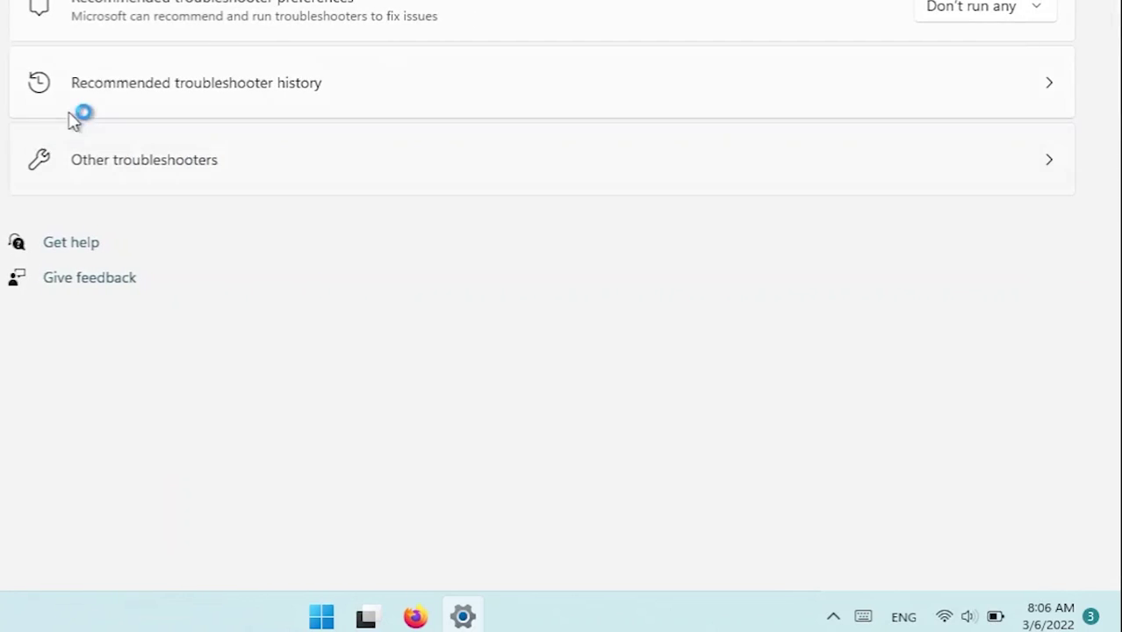
# Step: Run the Internet Connections troubleshooter on the internet connection, then close it when no problem is found
pyautogui.click(87, 177)
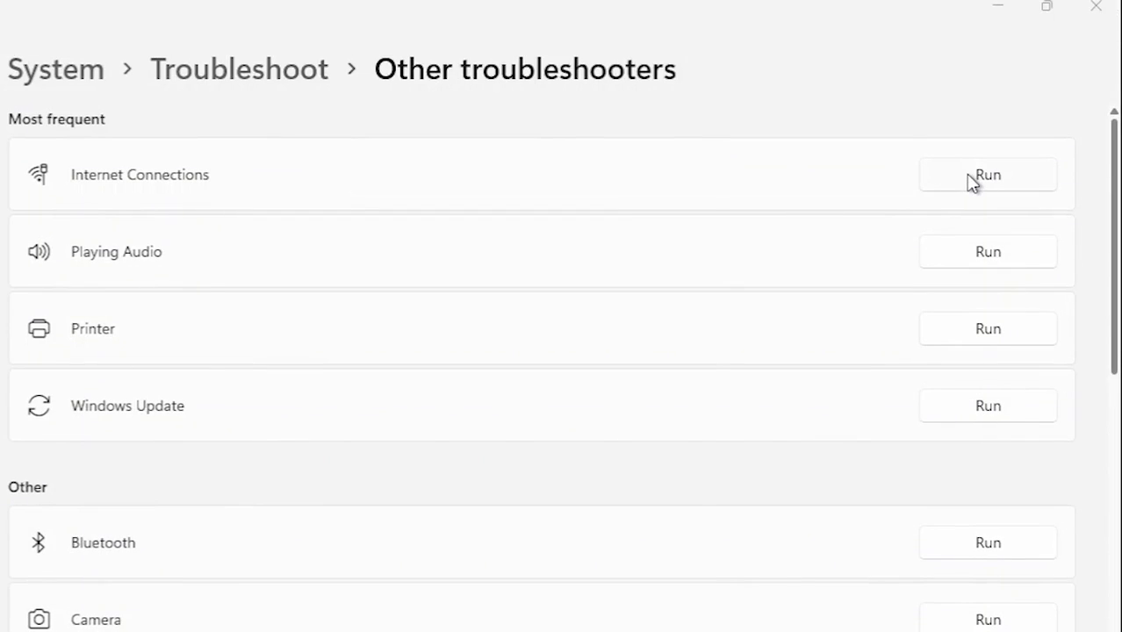
pyautogui.click(971, 177)
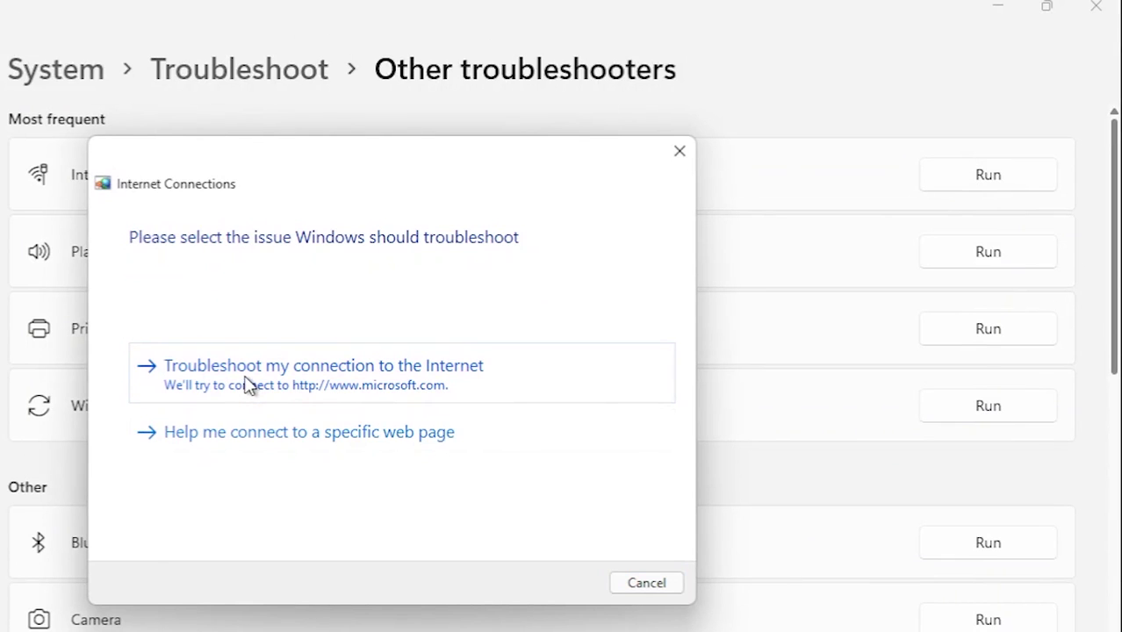
pyautogui.click(247, 385)
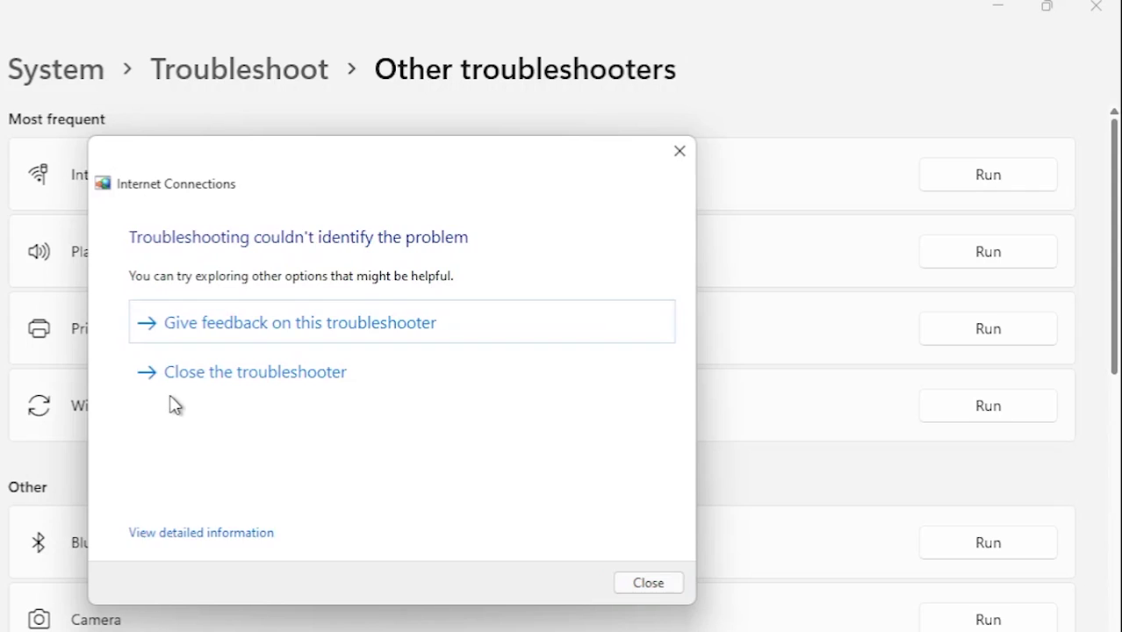
pyautogui.click(220, 374)
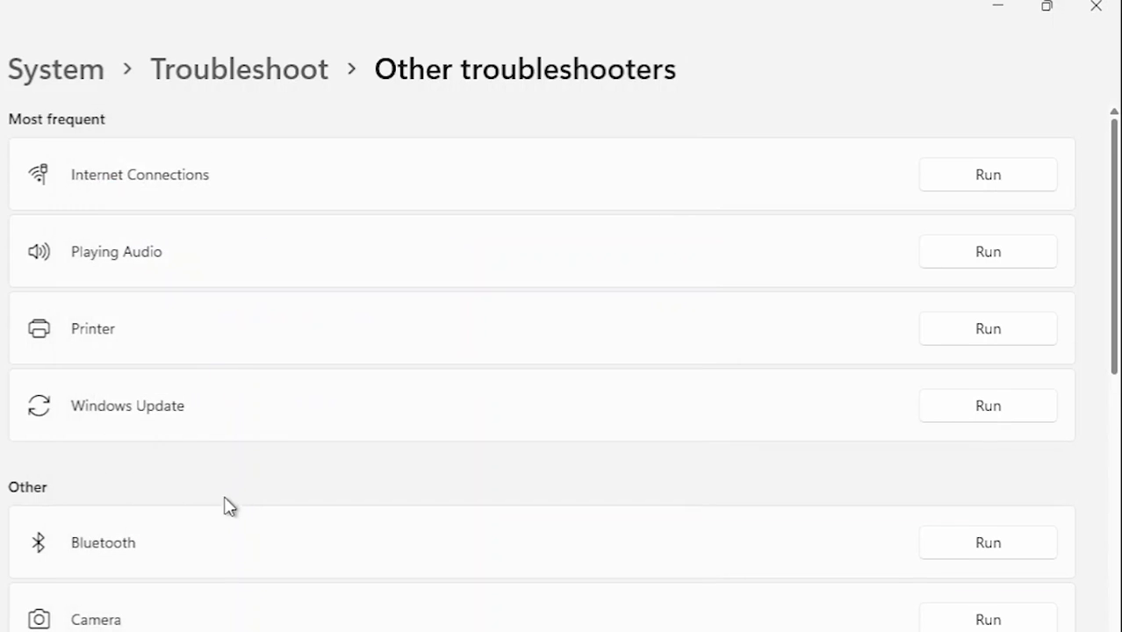
# Step: Run the Network Adapter troubleshooter on the Wi-Fi adapter
pyautogui.scroll(-10, 224, 506)
pyautogui.scroll(2, 158, 270)
pyautogui.click(955, 249)
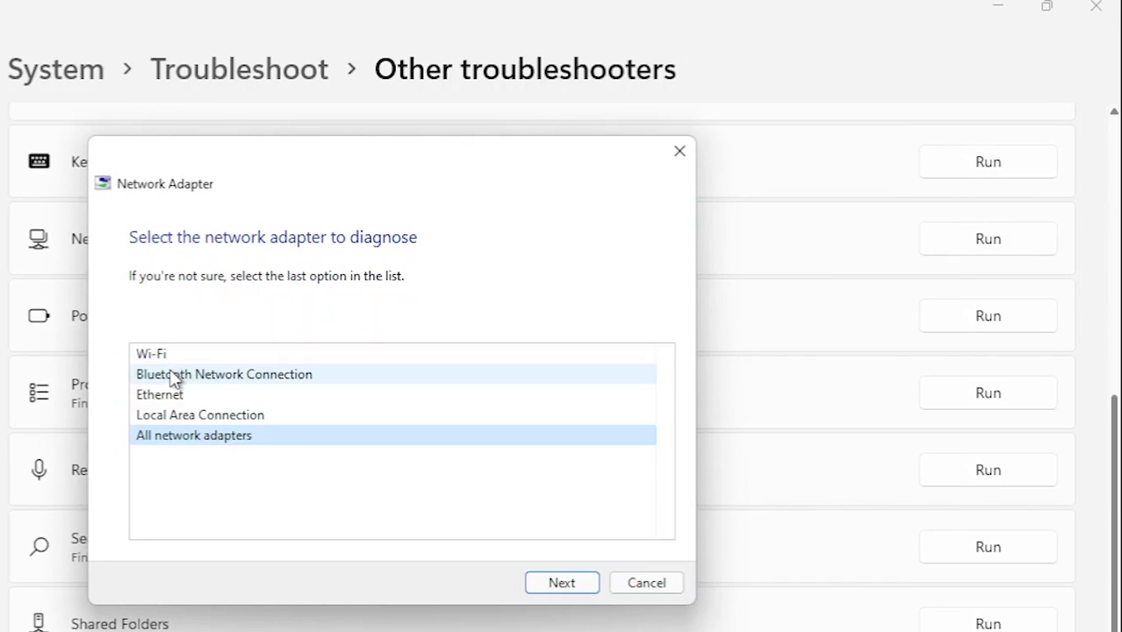
pyautogui.click(154, 360)
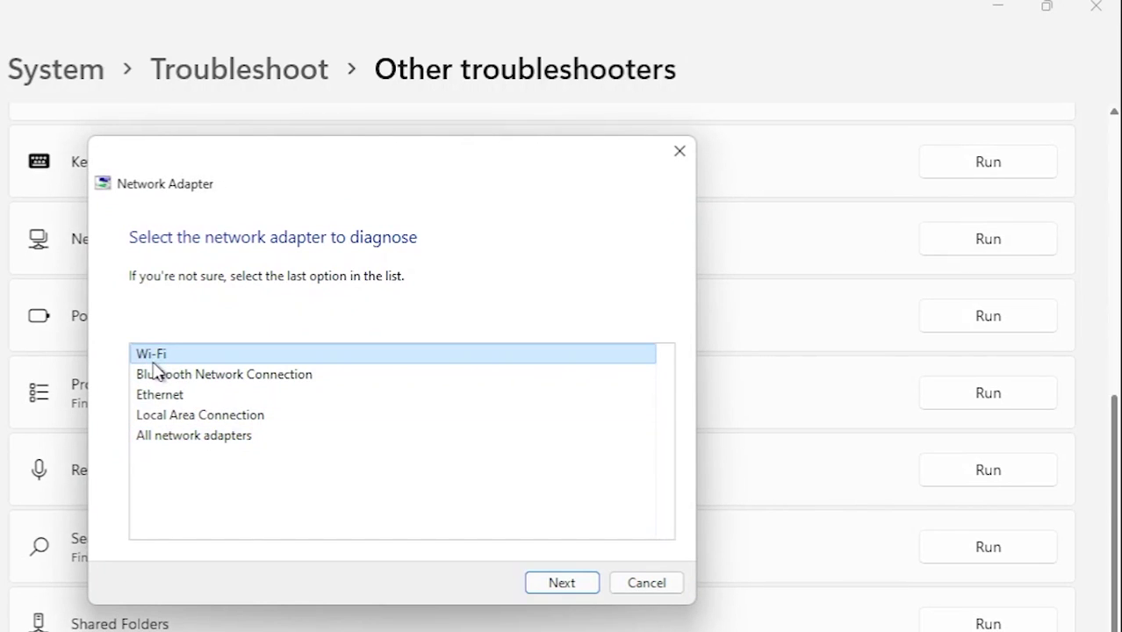
pyautogui.click(582, 586)
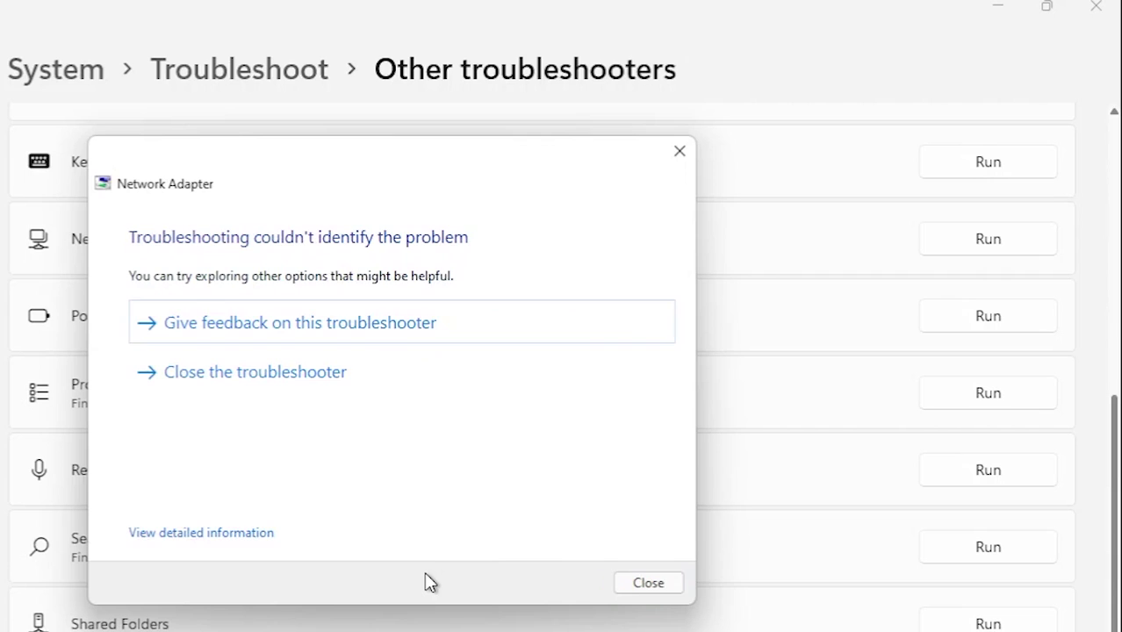
# Step: Close the Network Adapter troubleshooter
pyautogui.click(239, 395)
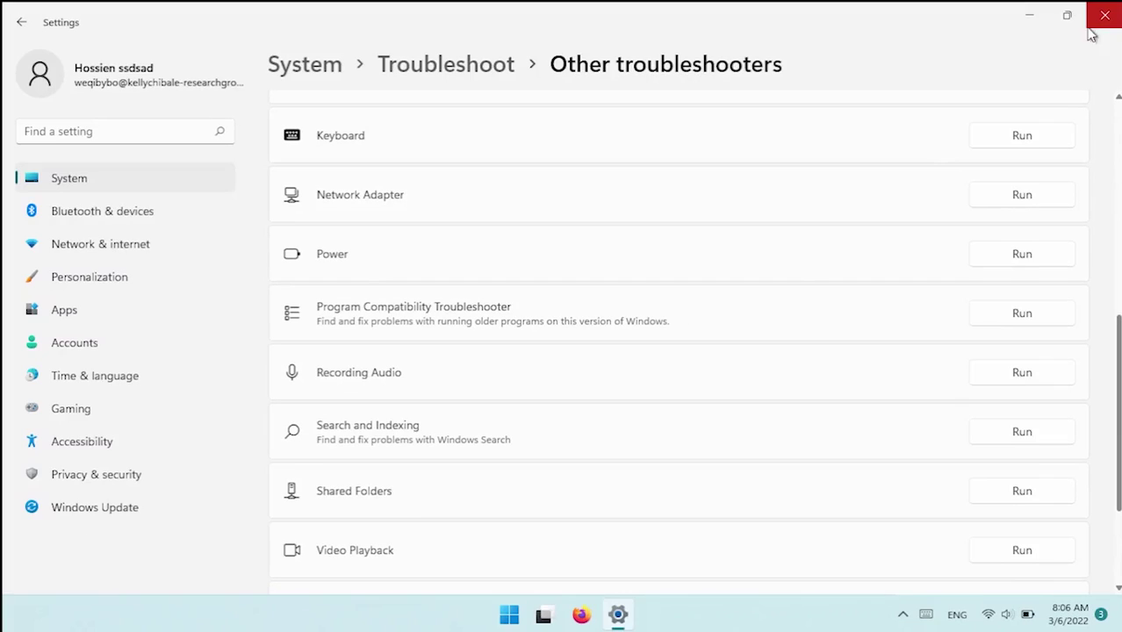
pyautogui.scroll(-3, 738, 482)
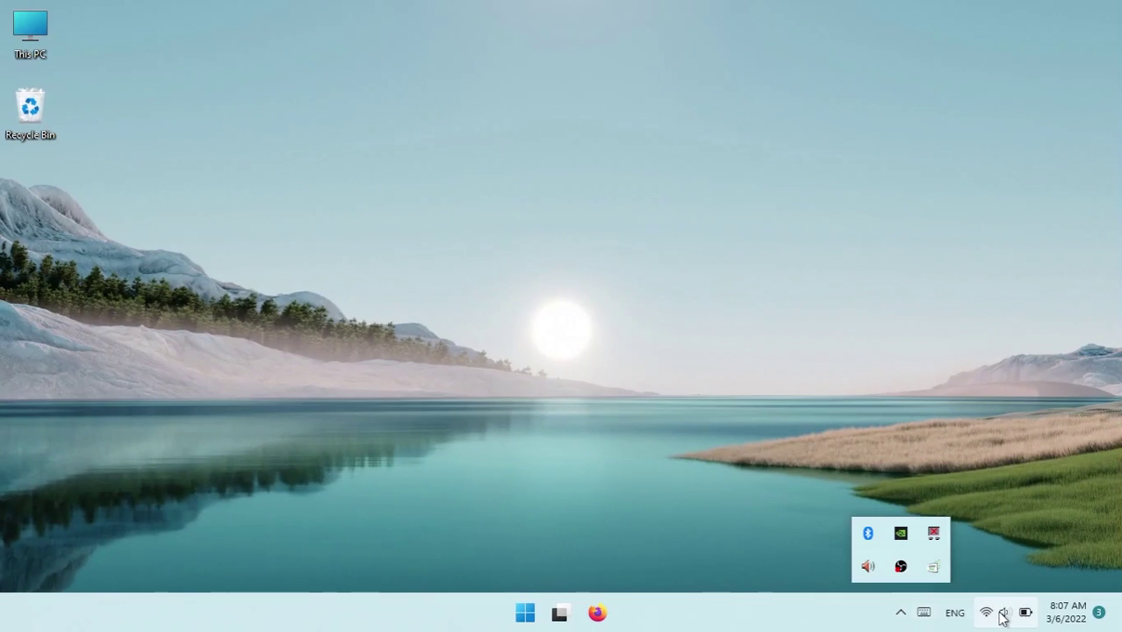
# Step: From Quick Settings, go to the Wi-Fi settings' Manage known networks list
pyautogui.click(994, 611)
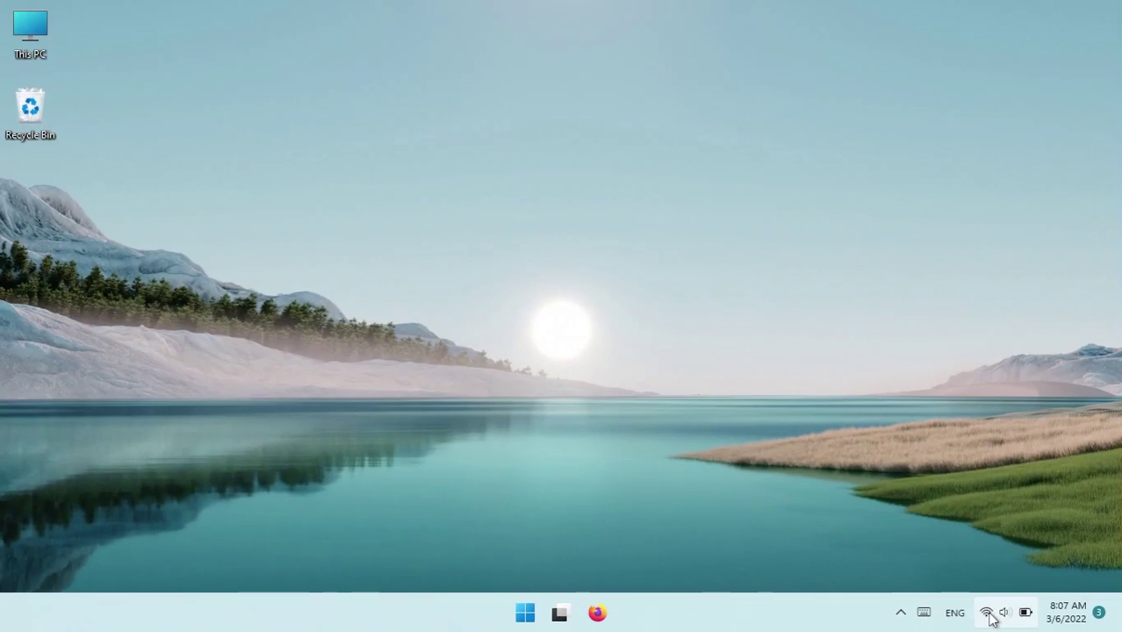
pyautogui.click(976, 615)
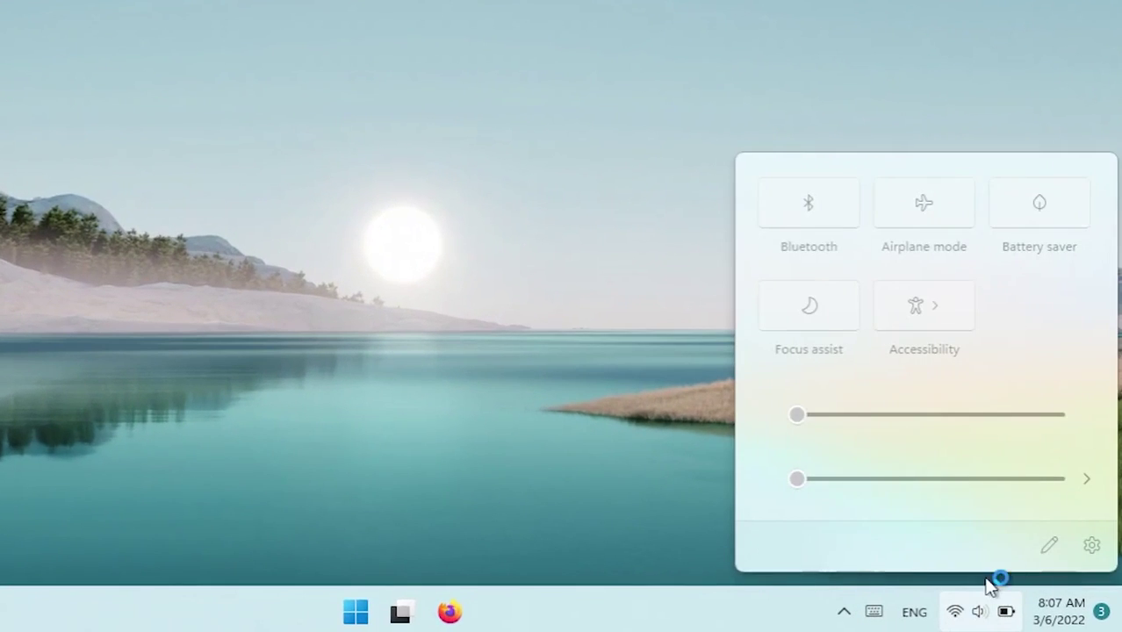
pyautogui.click(845, 210)
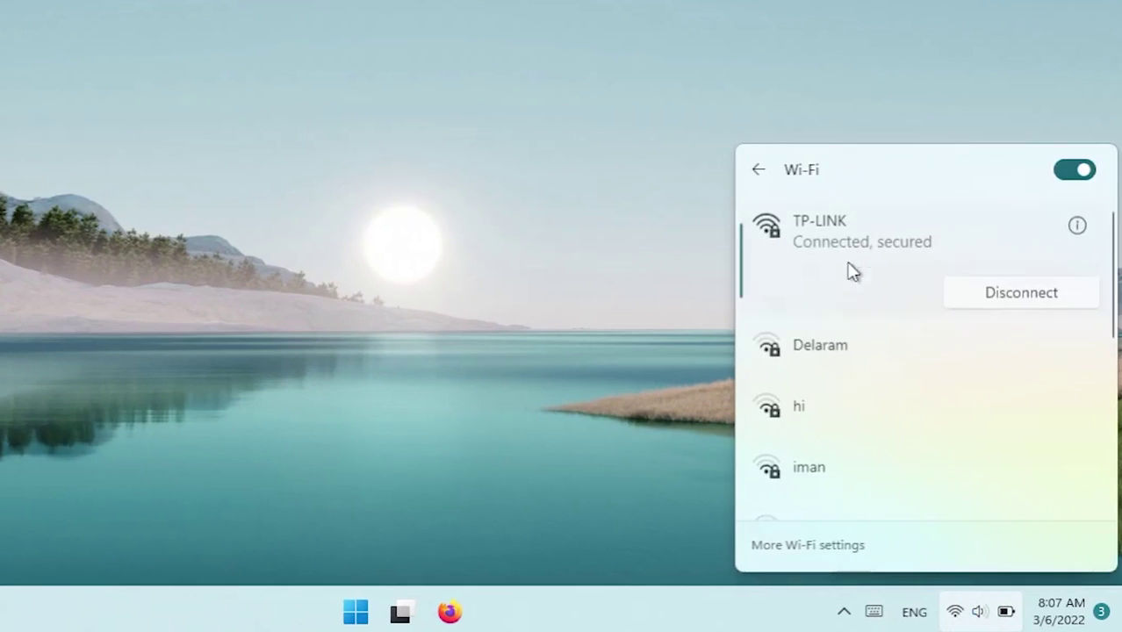
pyautogui.click(823, 559)
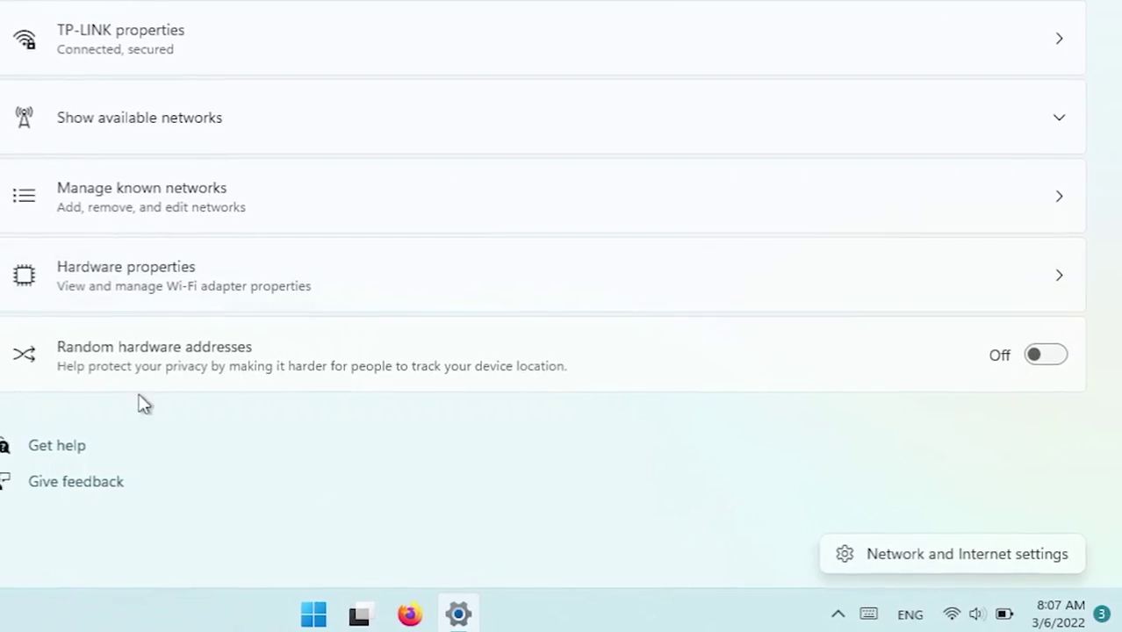
pyautogui.click(229, 130)
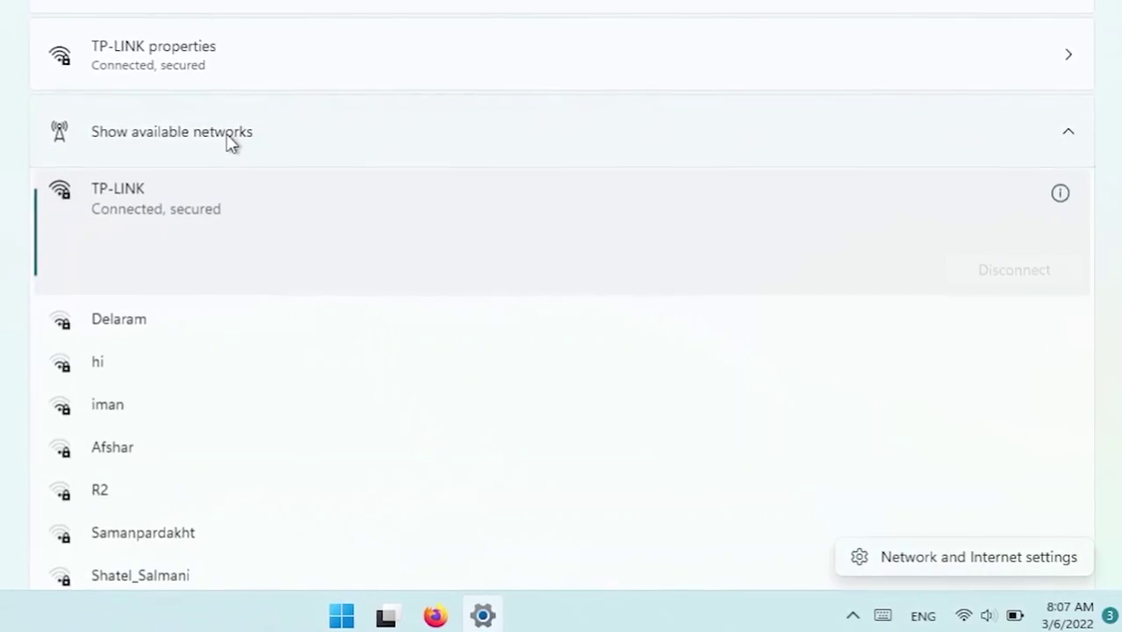
pyautogui.click(183, 142)
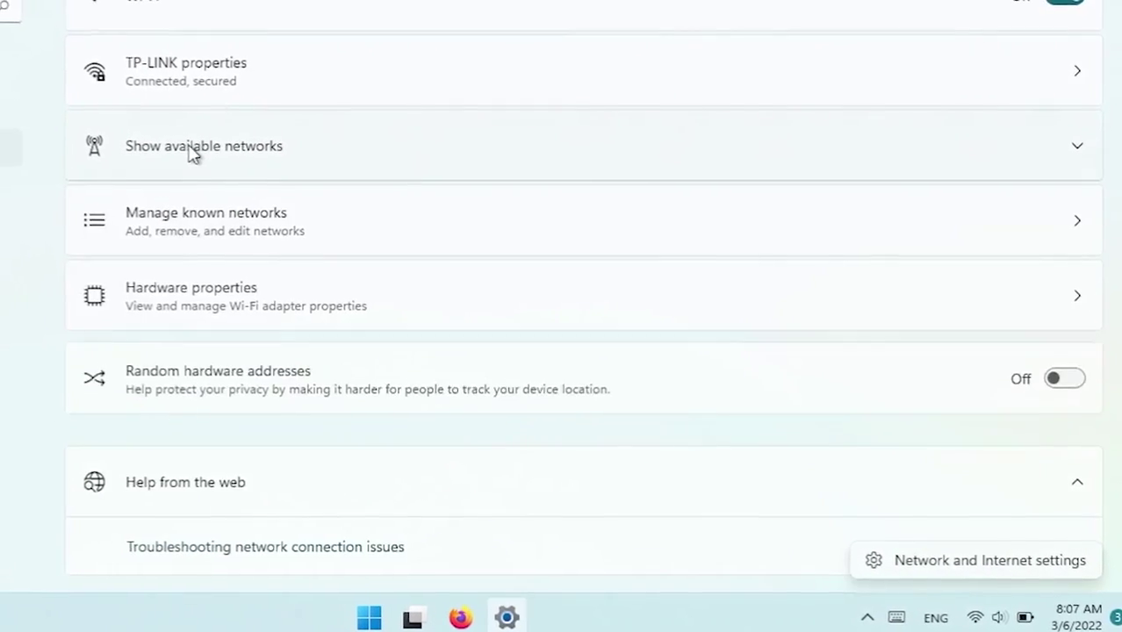
pyautogui.click(323, 215)
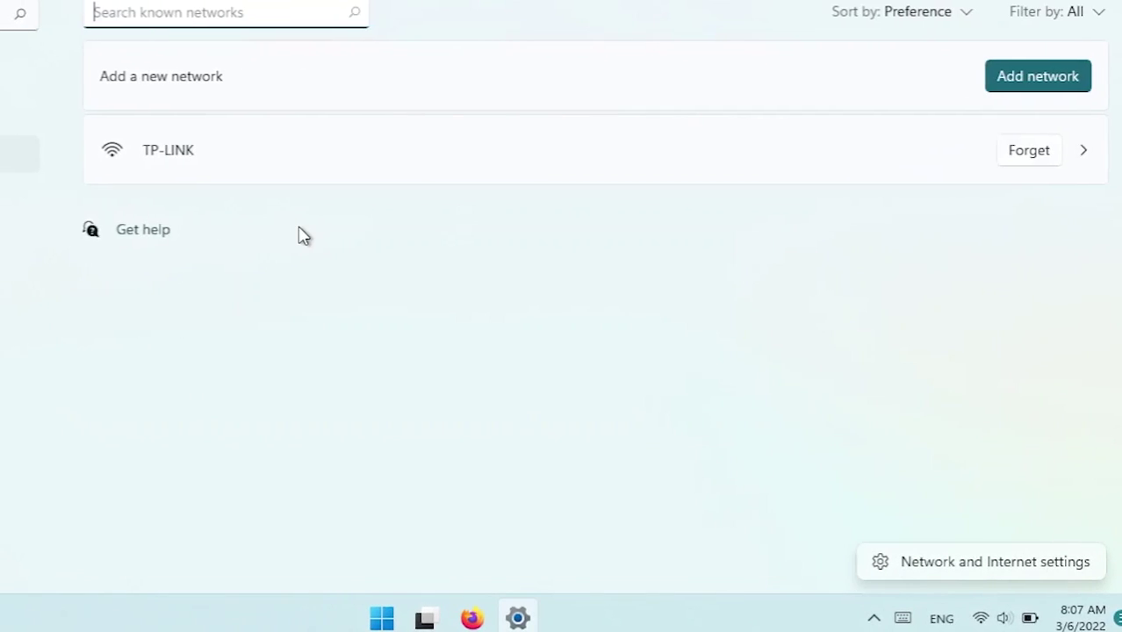
# Step: Forget the saved TP-LINK network and cancel the Add network dialog
pyautogui.click(1027, 155)
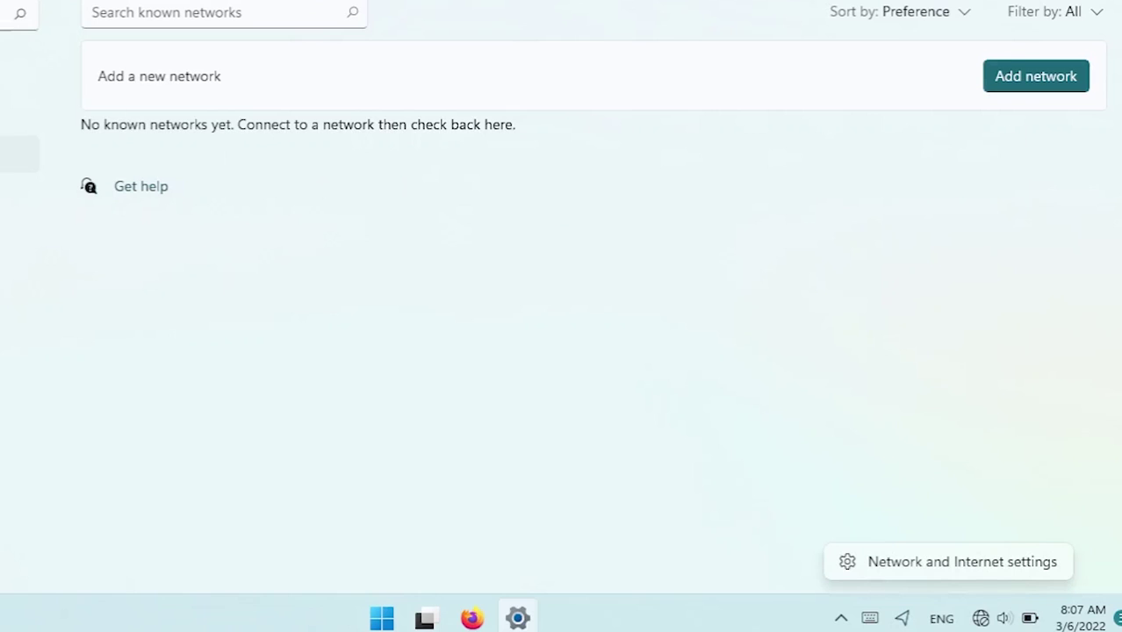
pyautogui.click(1046, 88)
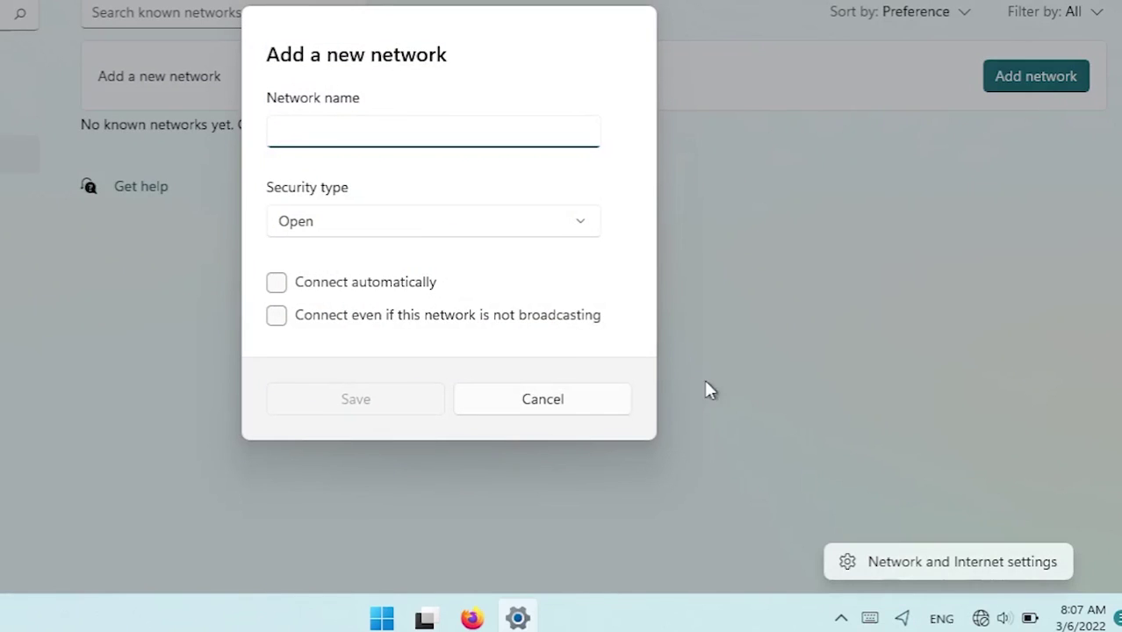
pyautogui.click(488, 408)
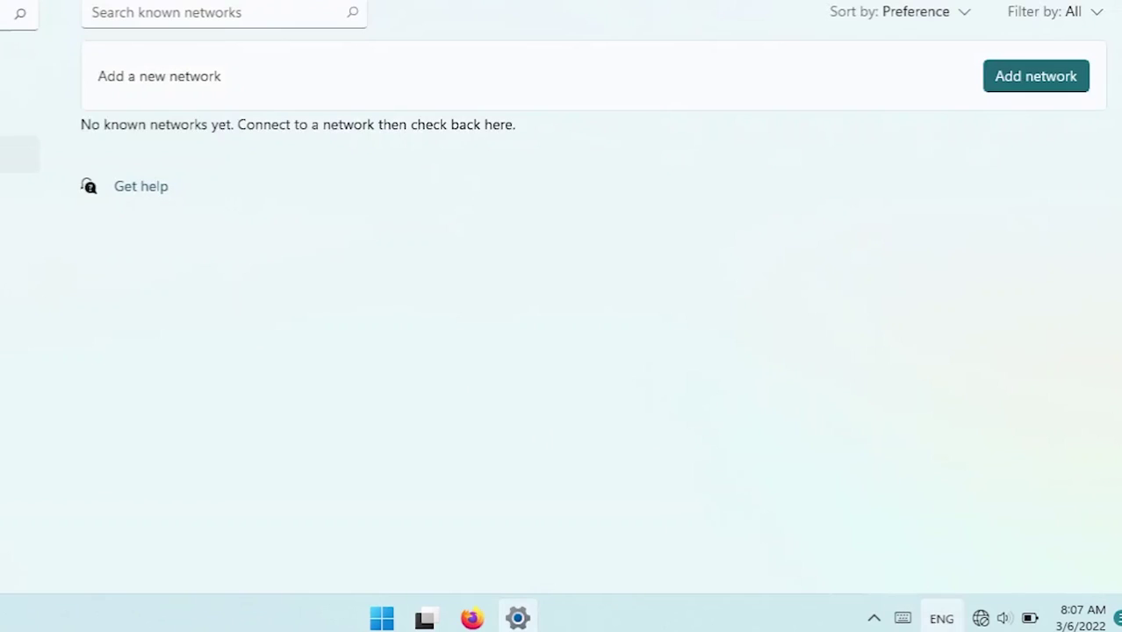
pyautogui.click(1000, 618)
# Step: Reconnect to TP-LINK with its security key, then close Settings
pyautogui.click(862, 225)
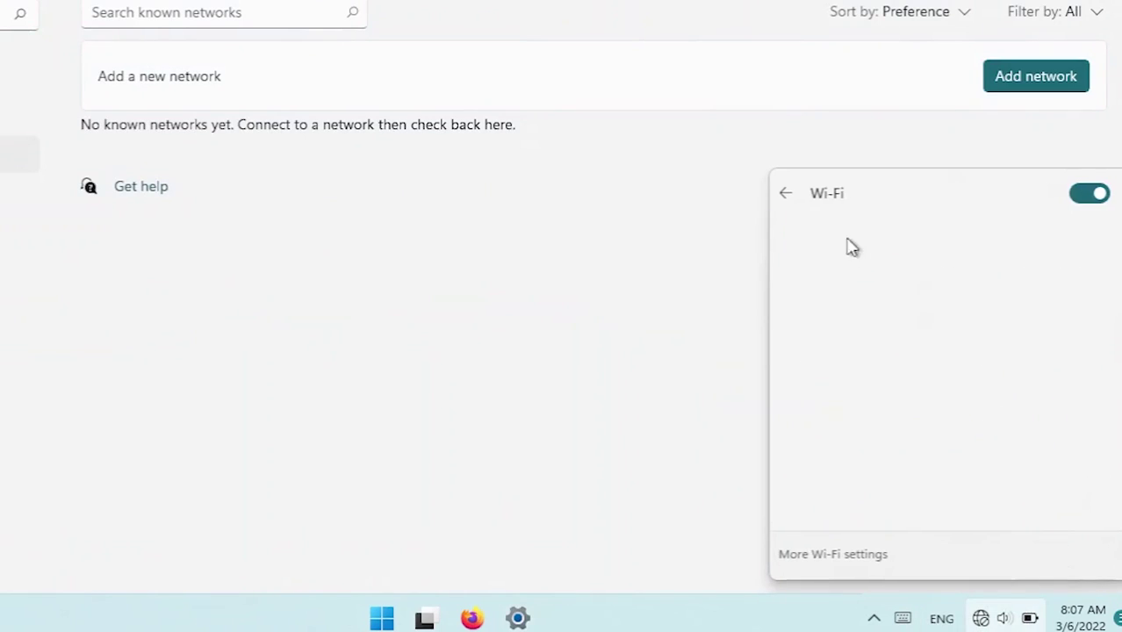
pyautogui.click(873, 283)
pyautogui.click(999, 347)
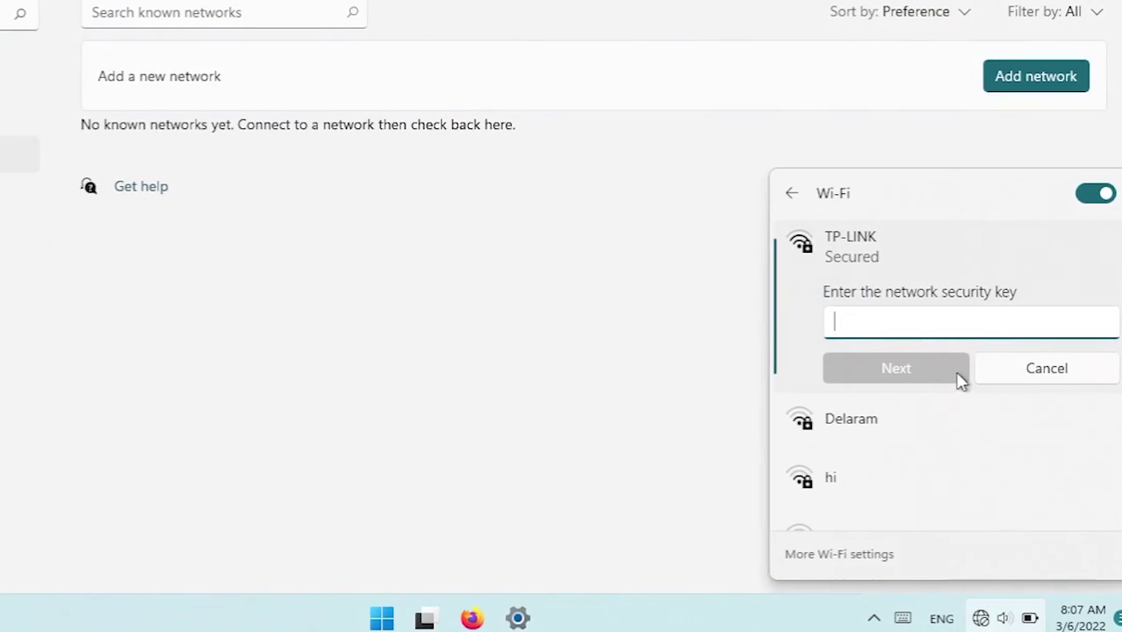
pyautogui.write('•')
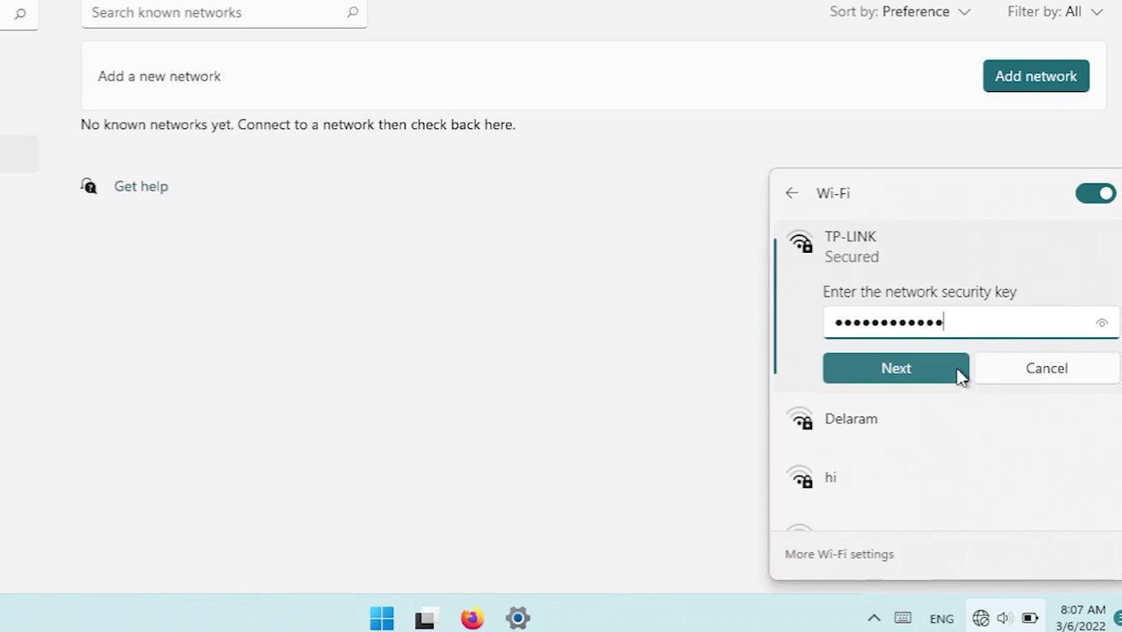
pyautogui.click(955, 369)
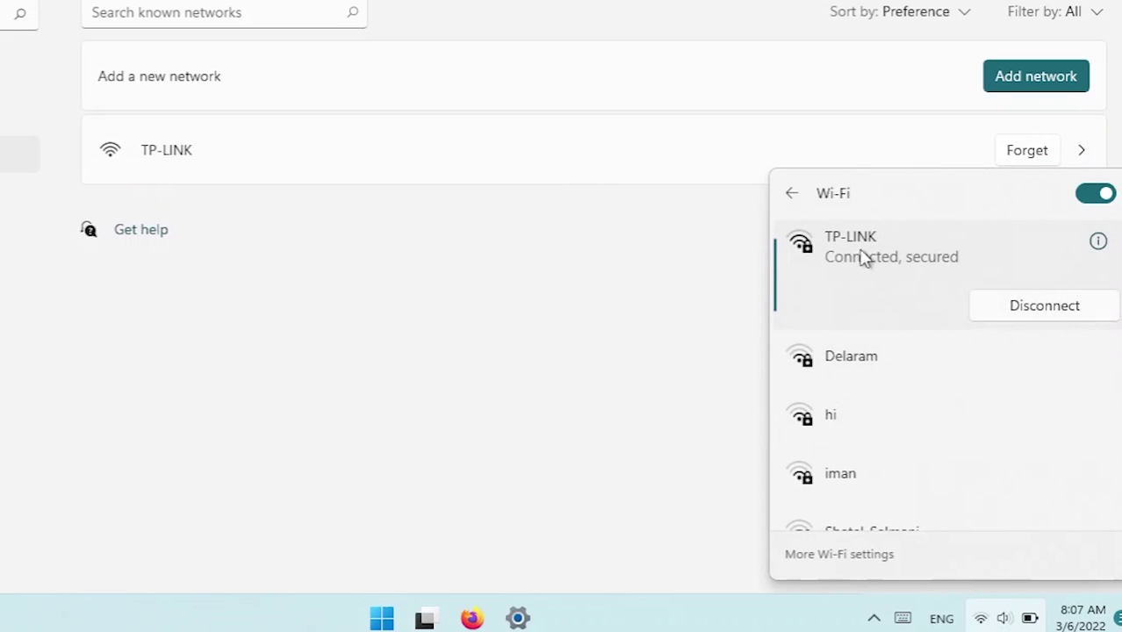
pyautogui.click(621, 282)
pyautogui.hotkey('alt', 'F4')
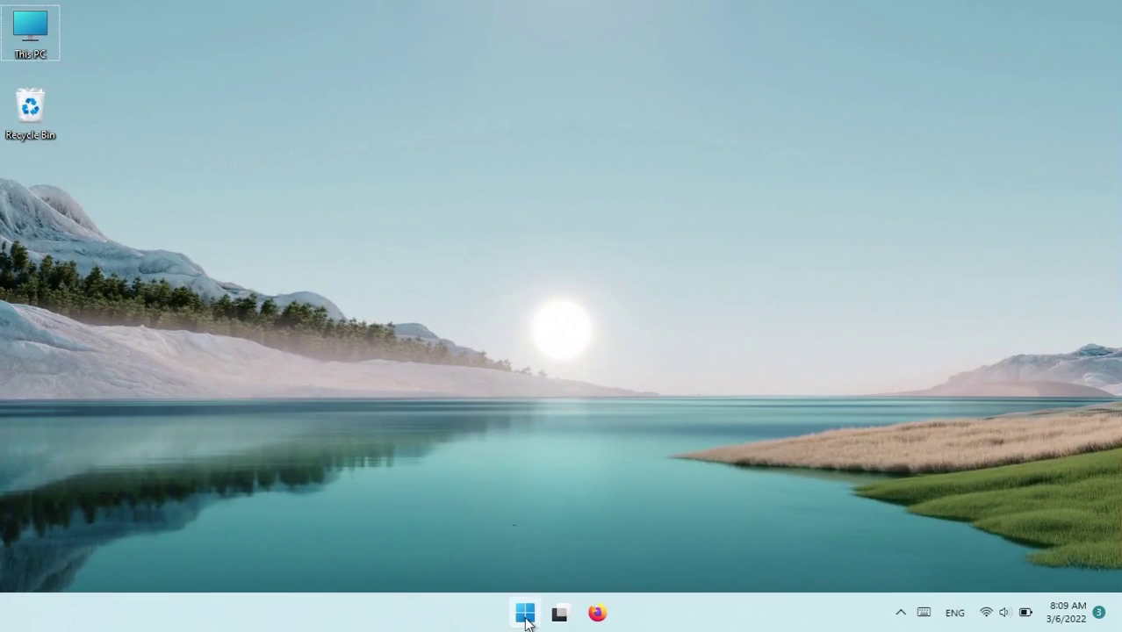
# Step: From the tray network icon, reach Advanced network settings and open More network adapter options
pyautogui.click(525, 617)
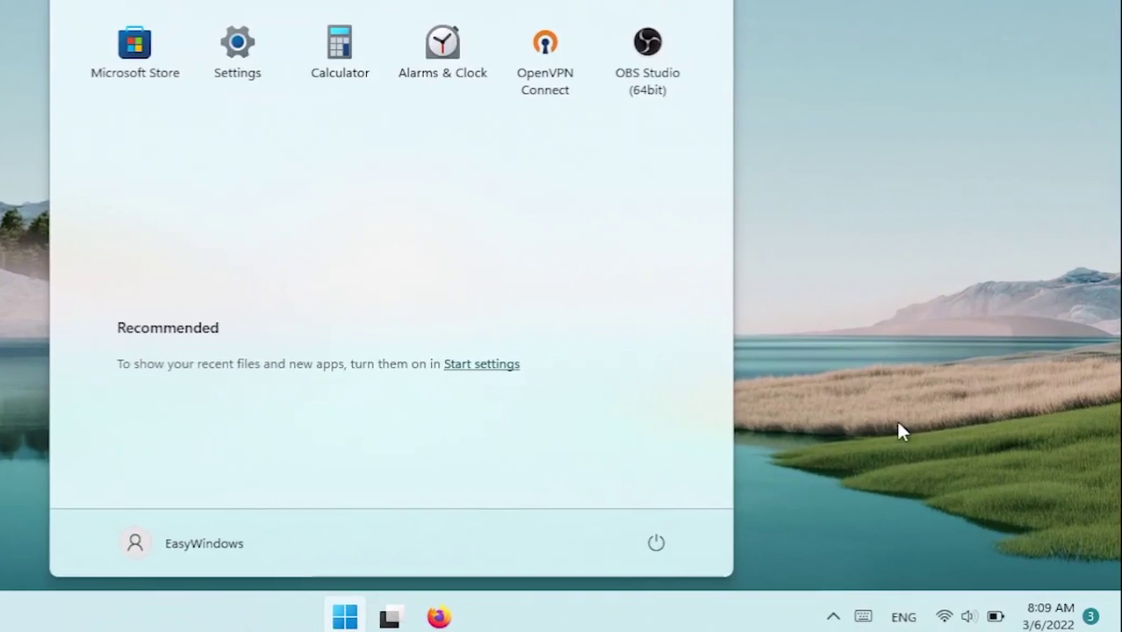
pyautogui.click(950, 474)
pyautogui.rightClick(986, 617)
pyautogui.click(932, 556)
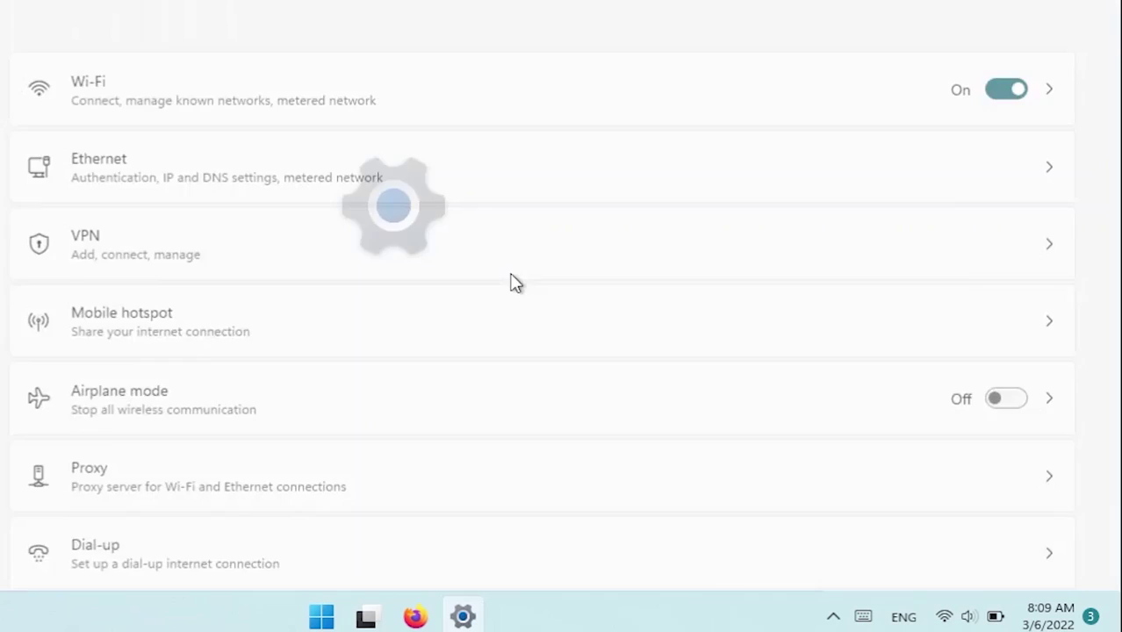
pyautogui.scroll(-3, 520, 273)
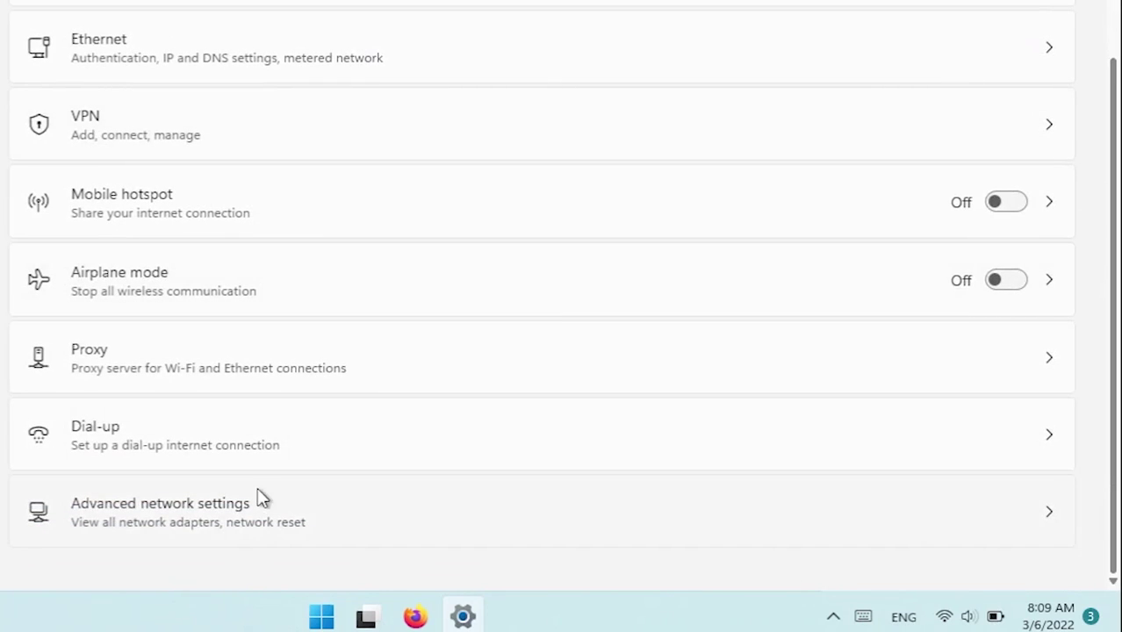
pyautogui.click(292, 479)
pyautogui.scroll(-5, 283, 431)
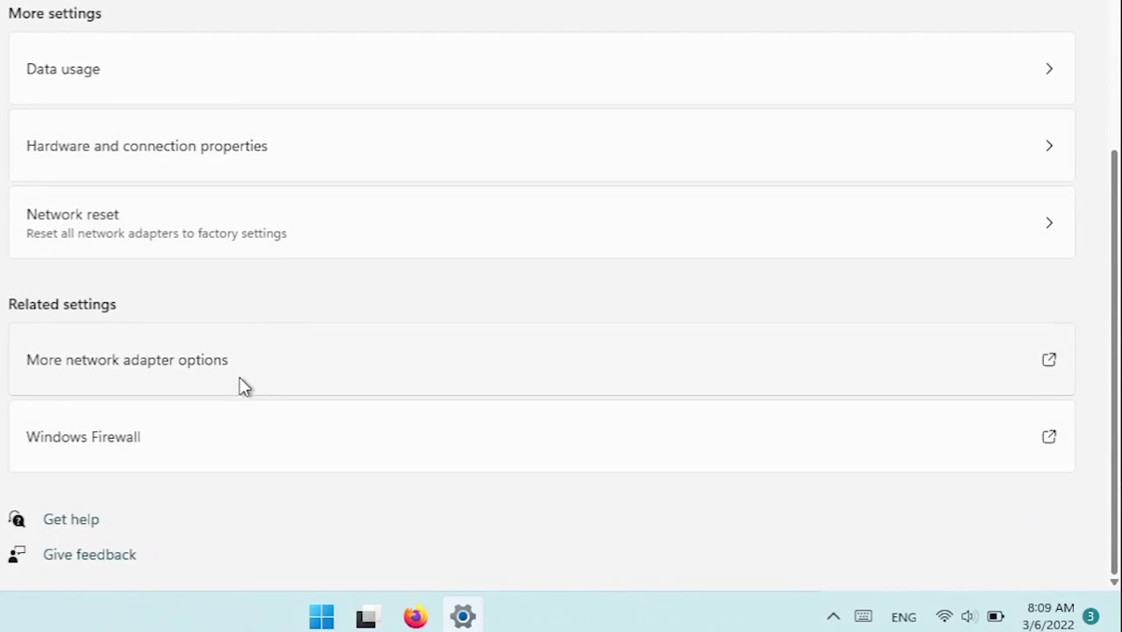
pyautogui.click(238, 378)
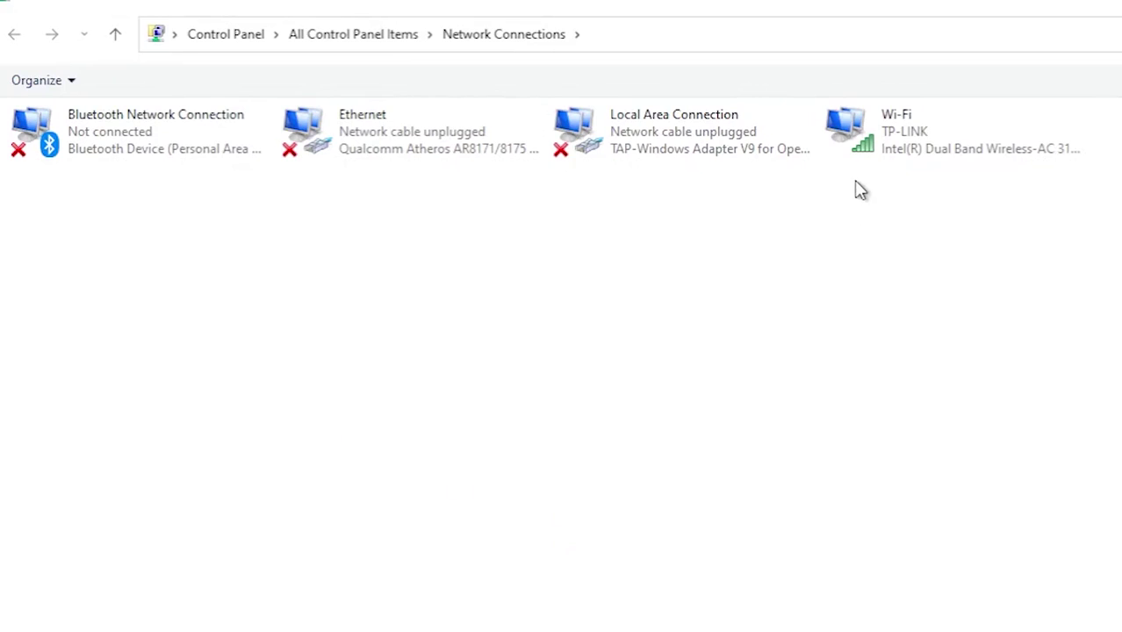
# Step: Run Diagnose on the Wi-Fi connection and close the troubleshooter
pyautogui.rightClick(883, 139)
pyautogui.click(957, 226)
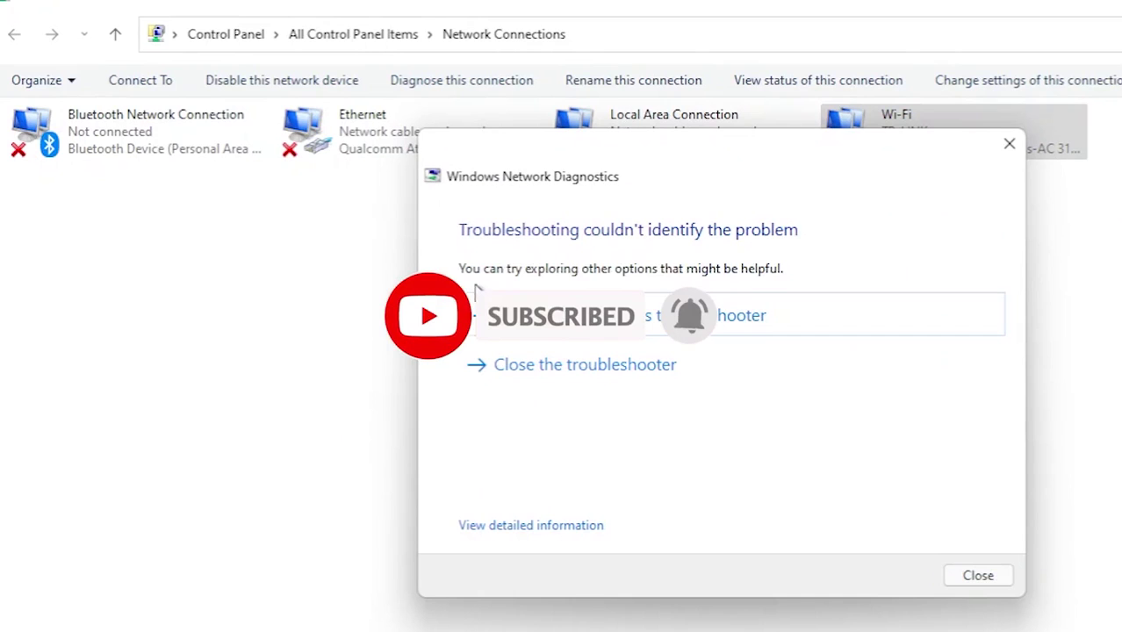
pyautogui.click(638, 360)
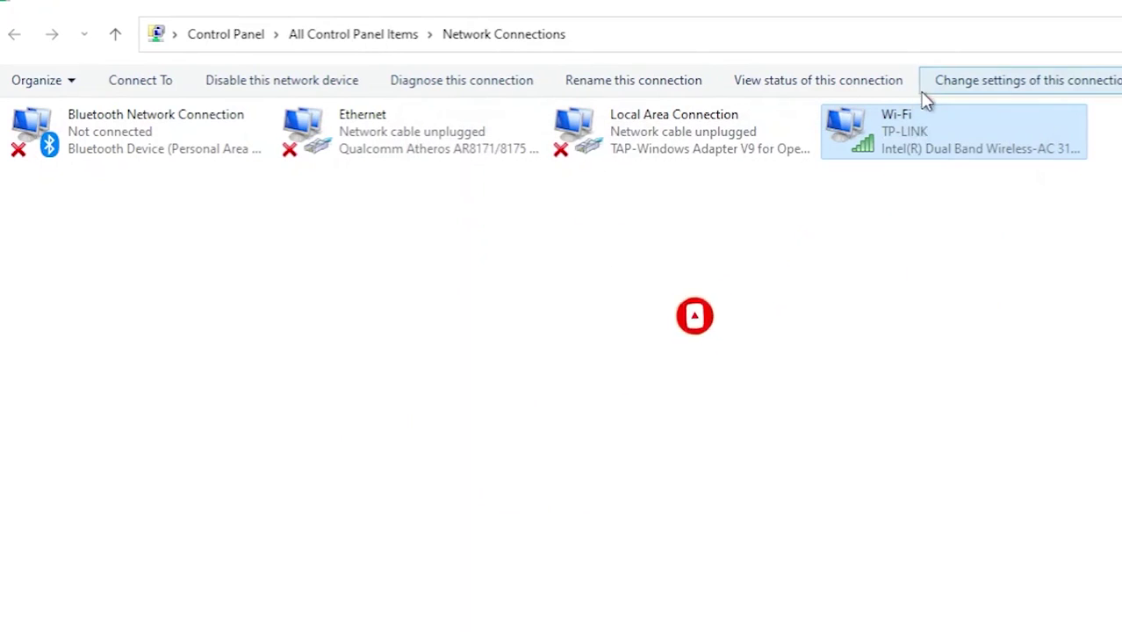
# Step: In Wi-Fi Properties, make IPv4 obtain the IP and DNS server addresses automatically
pyautogui.rightClick(890, 131)
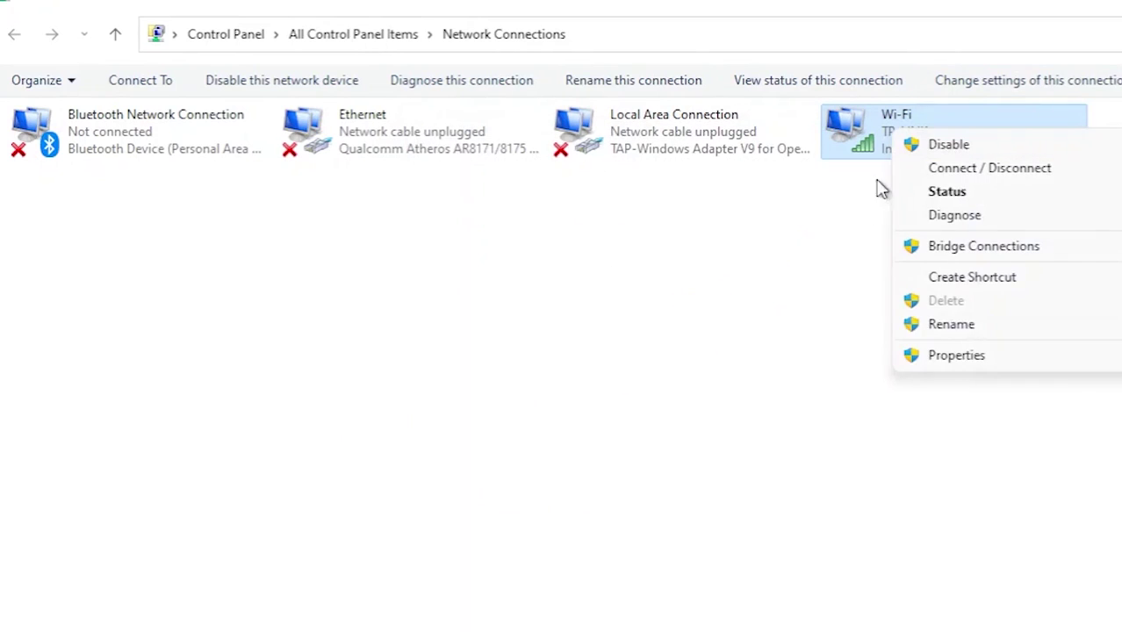
pyautogui.click(940, 362)
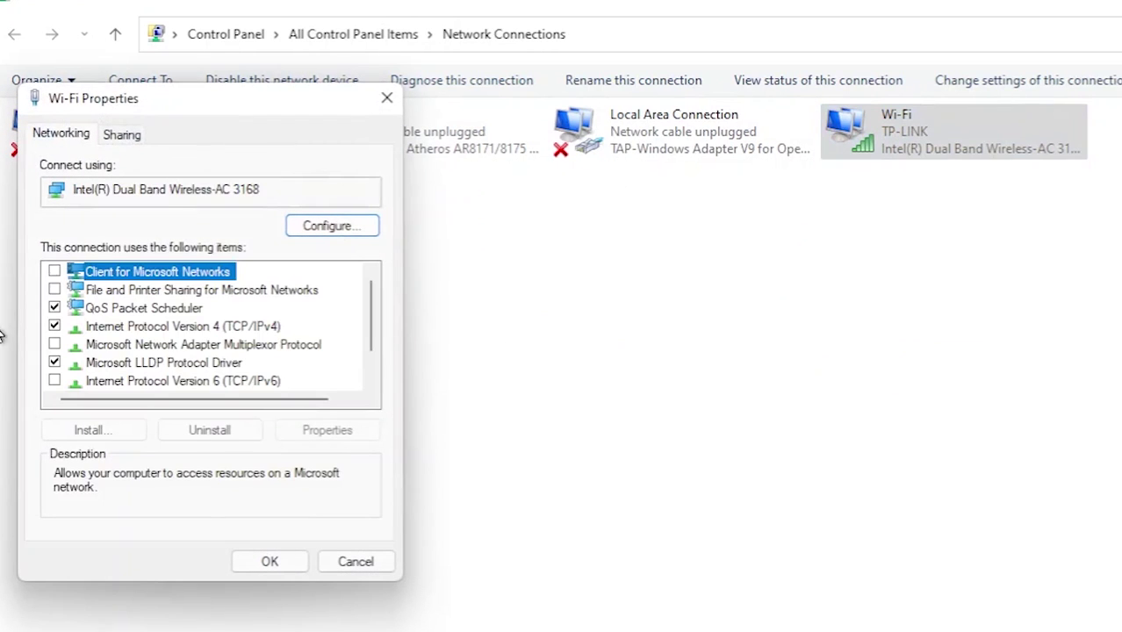
pyautogui.doubleClick(217, 328)
pyautogui.click(125, 333)
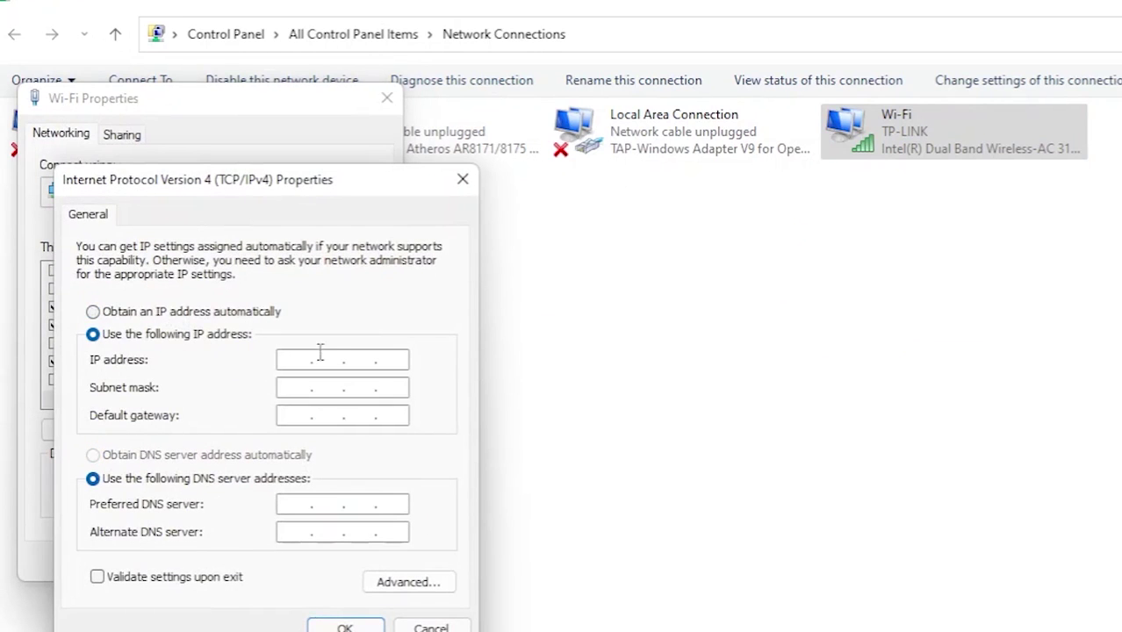
pyautogui.click(179, 318)
pyautogui.click(218, 456)
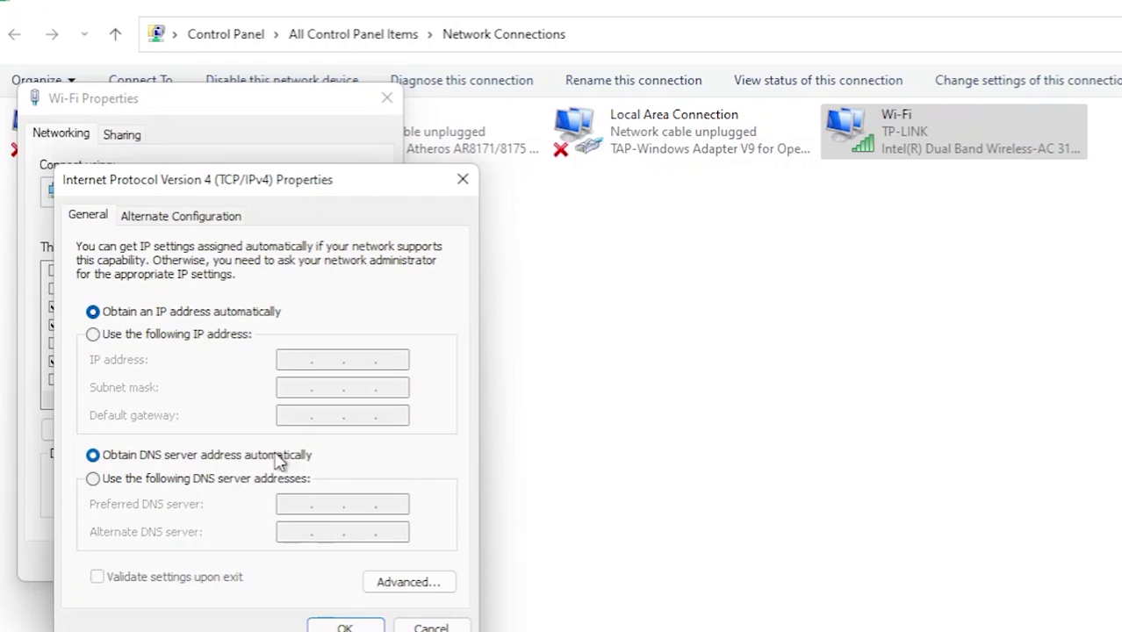
pyautogui.click(424, 625)
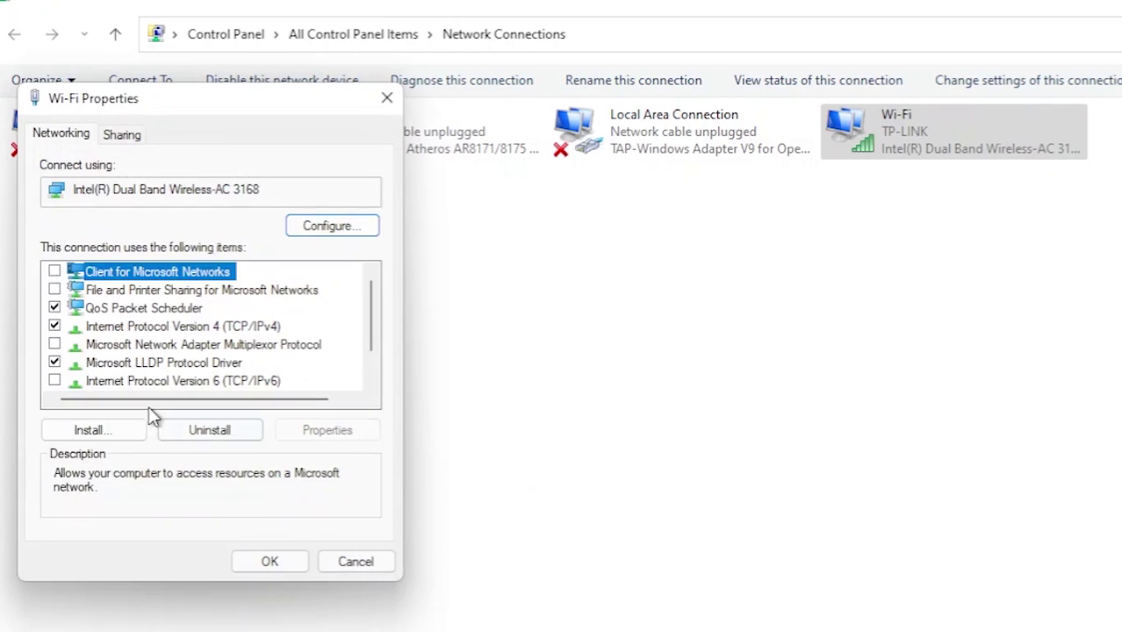
pyautogui.click(79, 381)
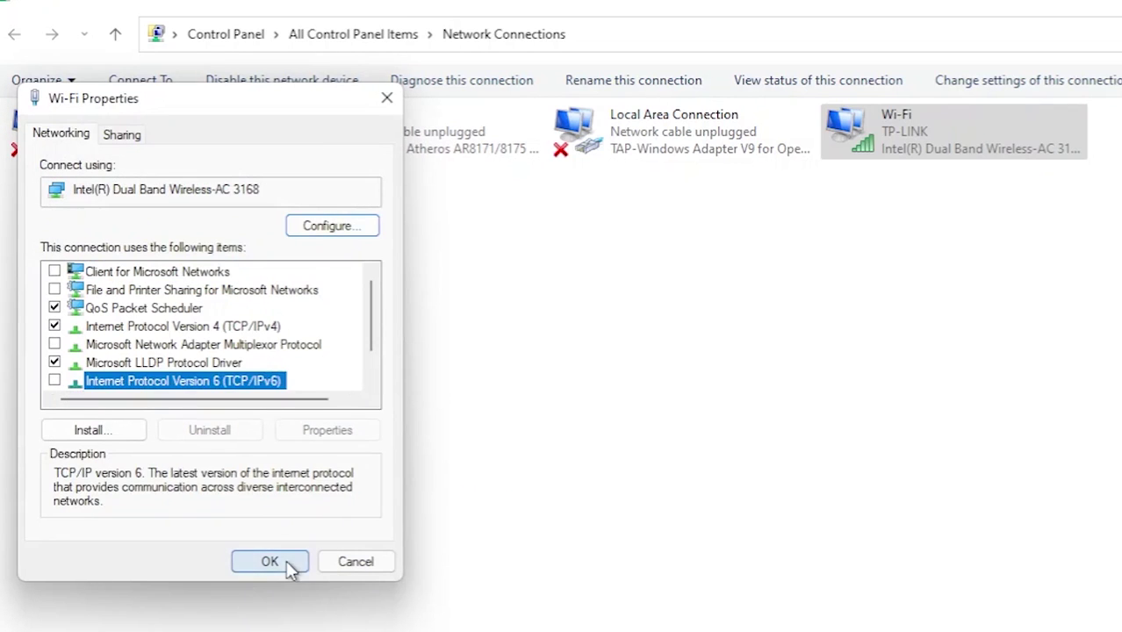
pyautogui.click(271, 561)
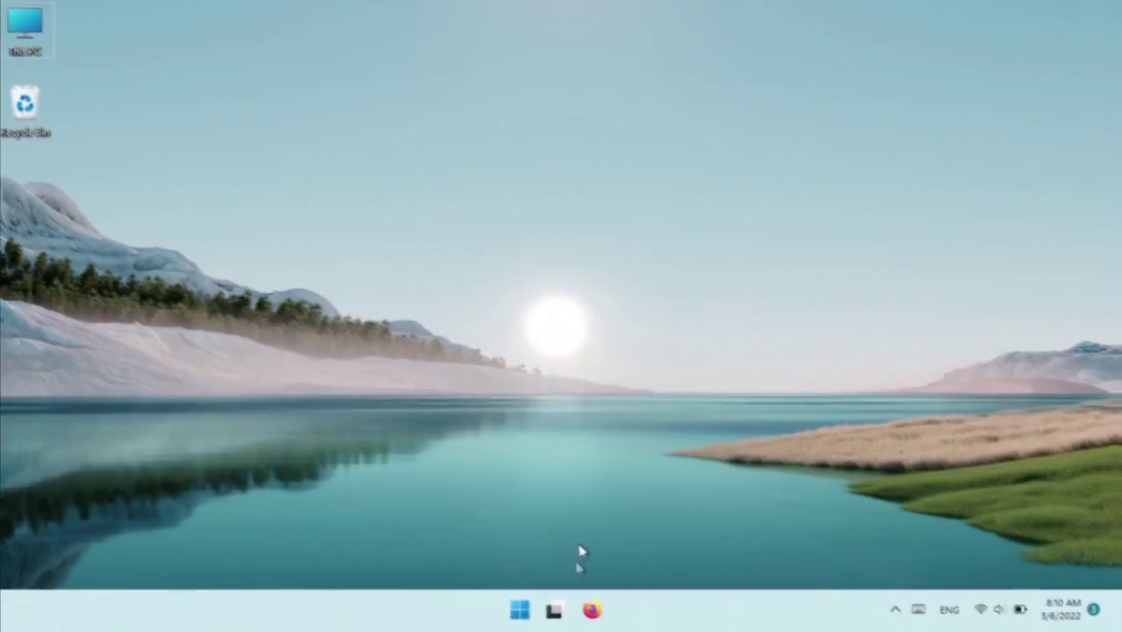
# Step: Open Device Manager via Start search, maximize it, and expand Network adapters
pyautogui.click(513, 606)
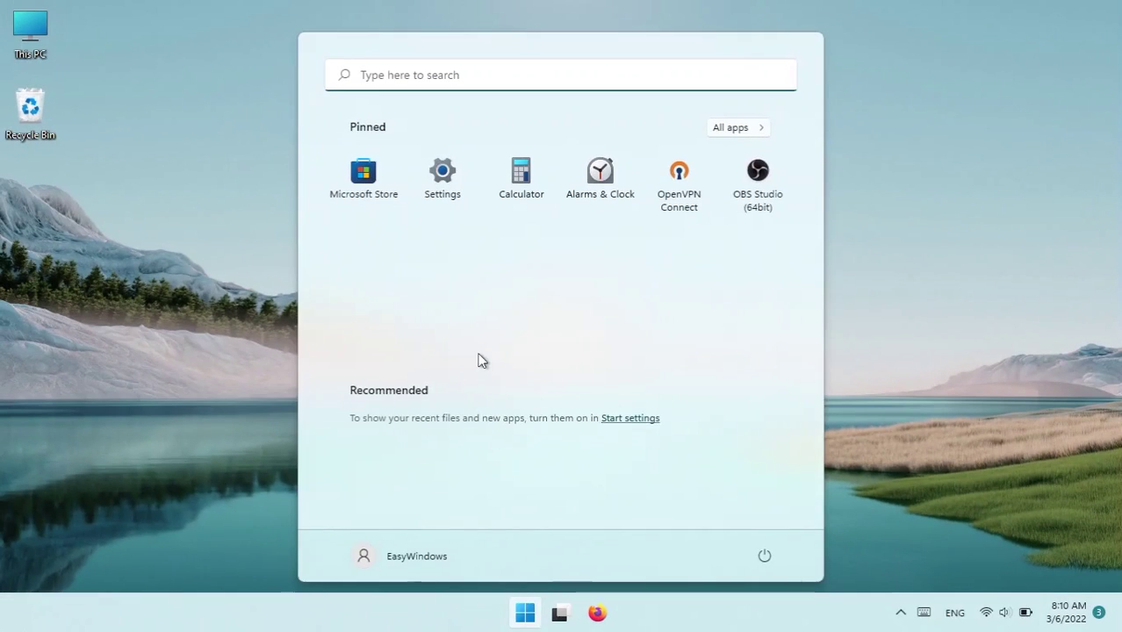
pyautogui.click(400, 73)
pyautogui.write('edit group policy')
pyautogui.tripleClick(393, 70)
pyautogui.write('de')
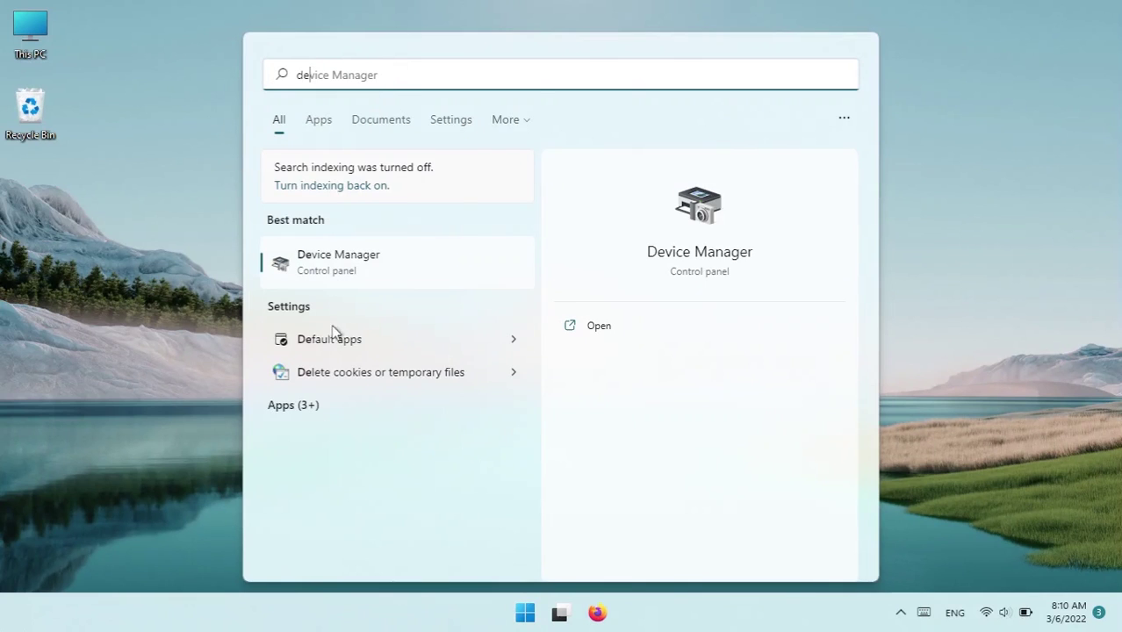
pyautogui.click(334, 260)
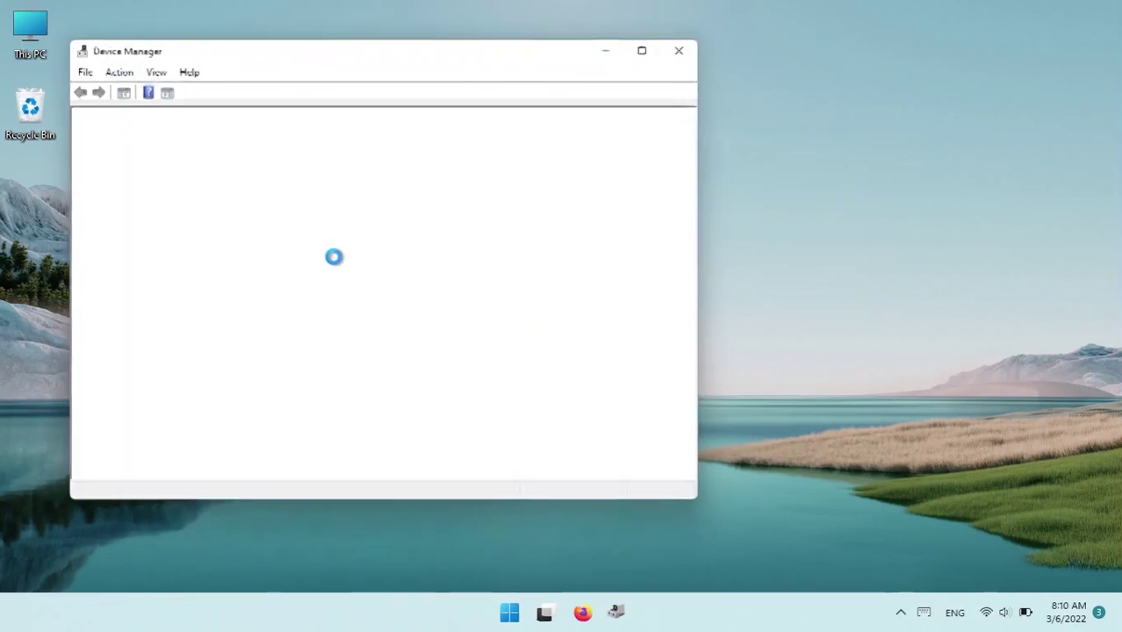
pyautogui.click(648, 46)
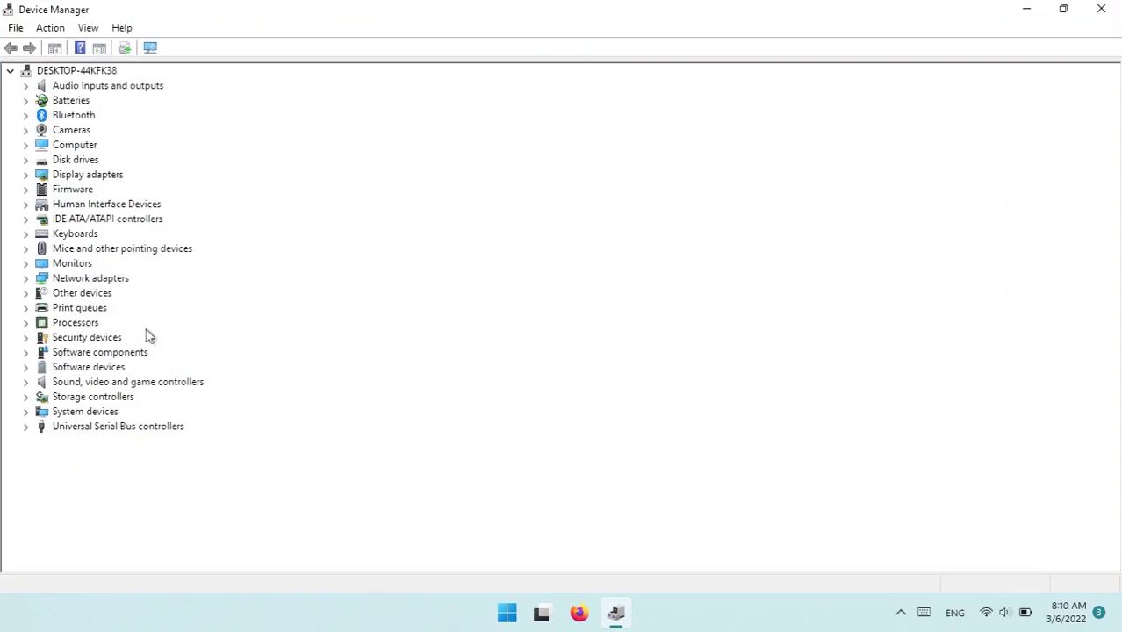
pyautogui.click(29, 279)
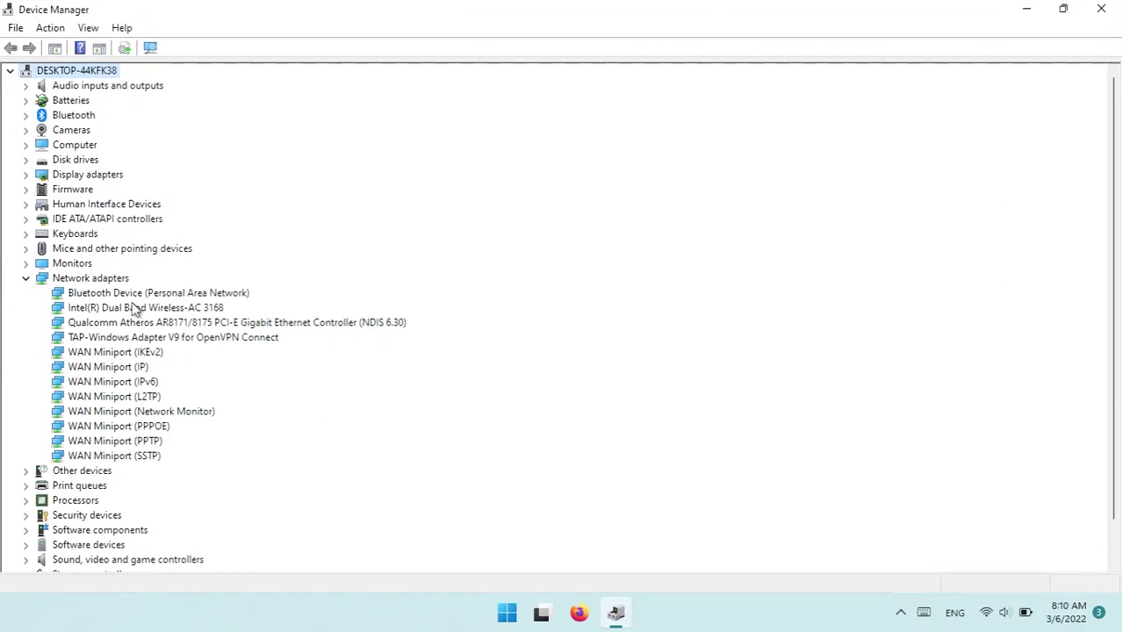
# Step: Search automatically for an updated Intel(R) Dual Band Wireless-AC 3168 driver, then check Windows Update
pyautogui.click(109, 339)
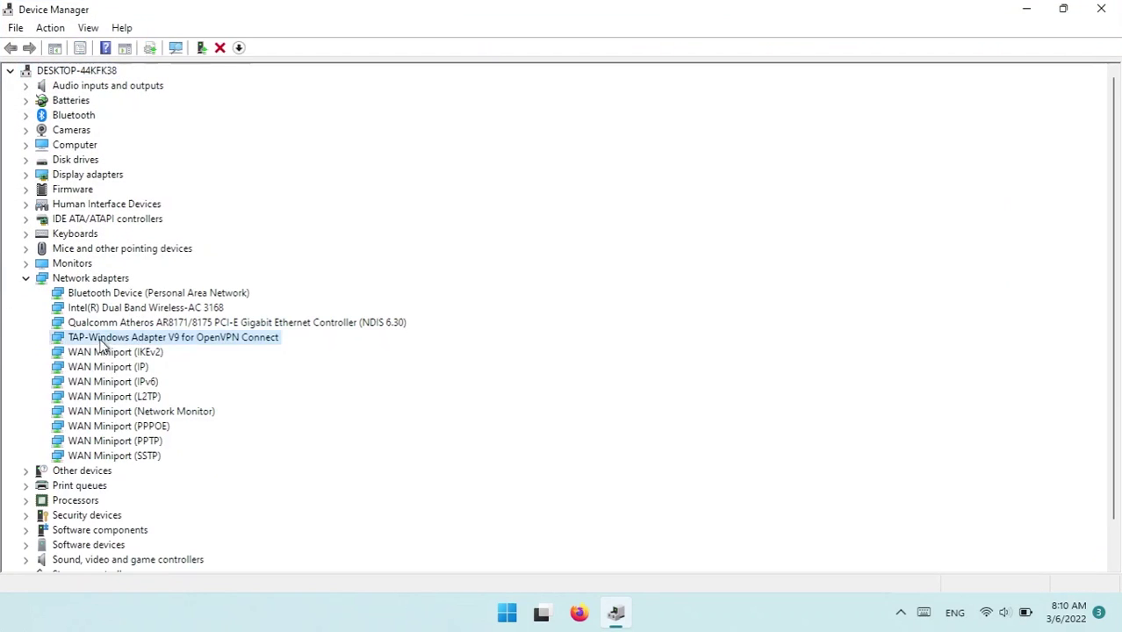
pyautogui.click(141, 309)
pyautogui.rightClick(175, 314)
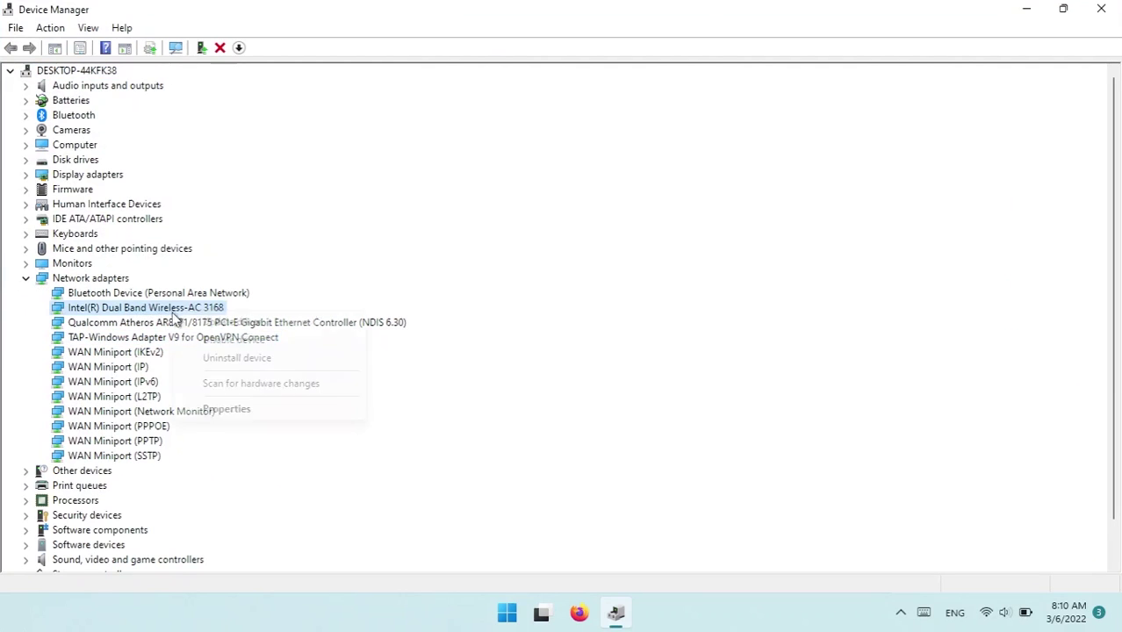
pyautogui.click(217, 323)
pyautogui.click(418, 258)
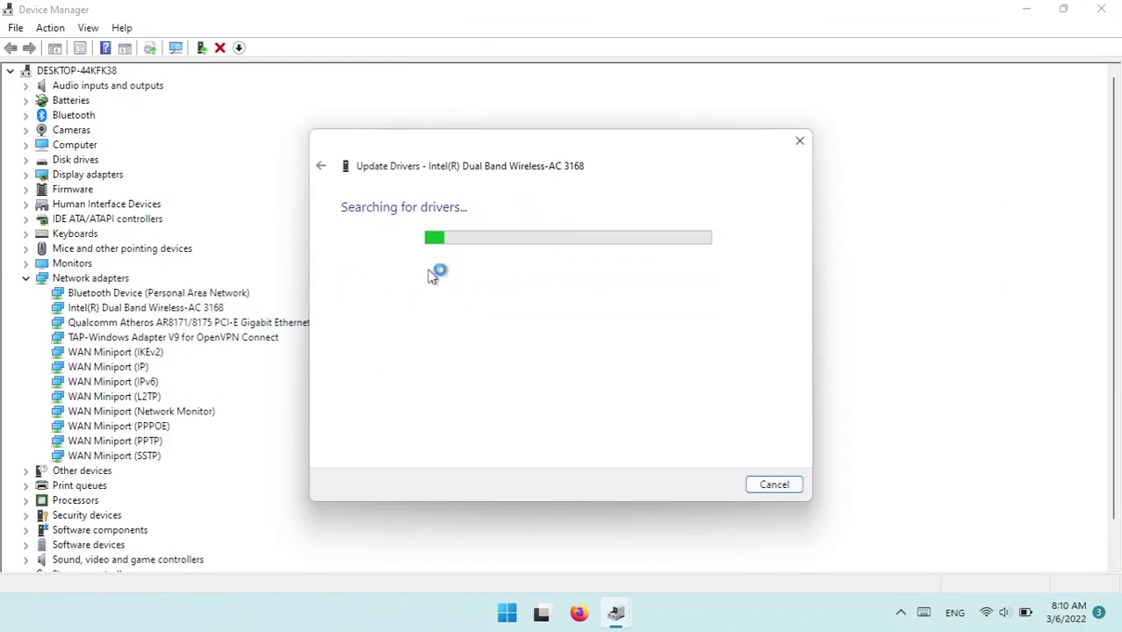
pyautogui.click(381, 415)
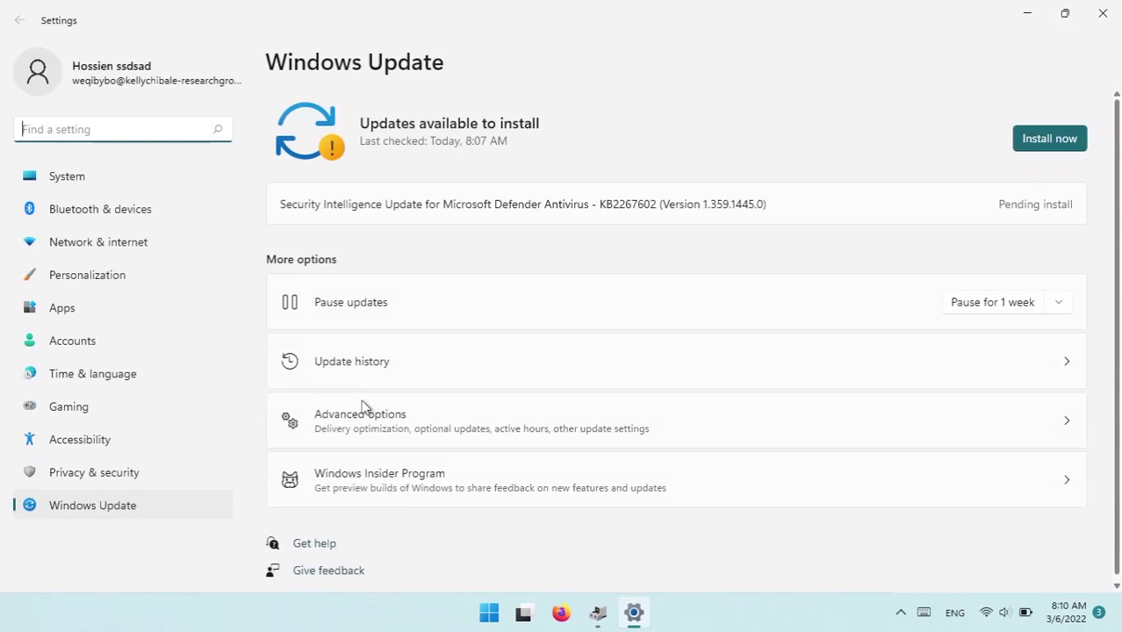
# Step: Start installing the pending update and review Driver Updates in Update history
pyautogui.click(1069, 140)
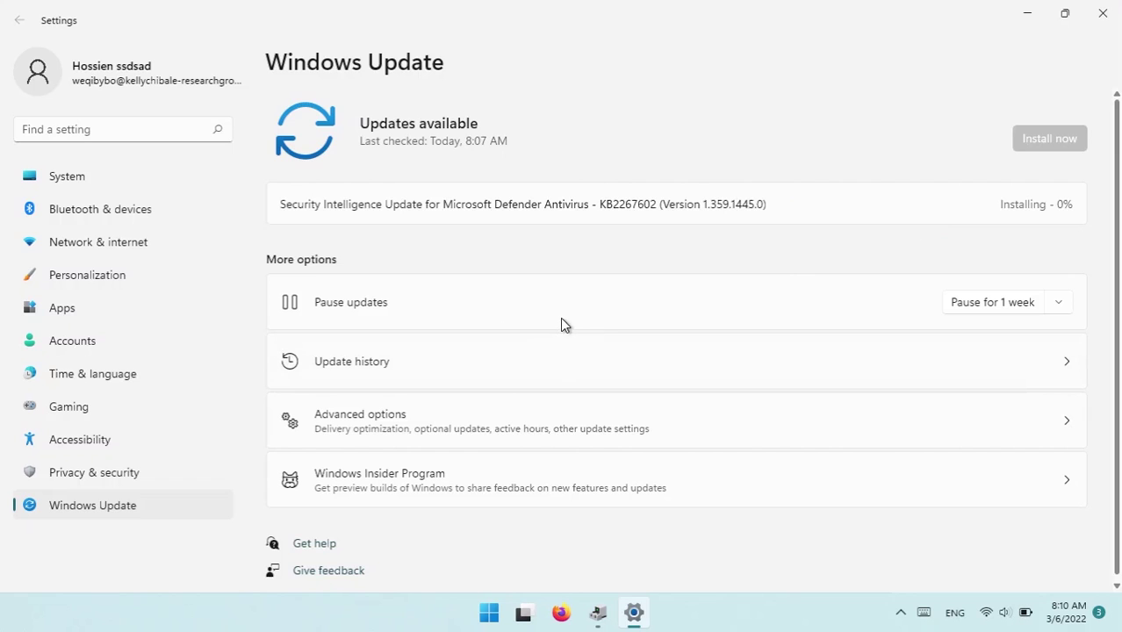
pyautogui.click(517, 386)
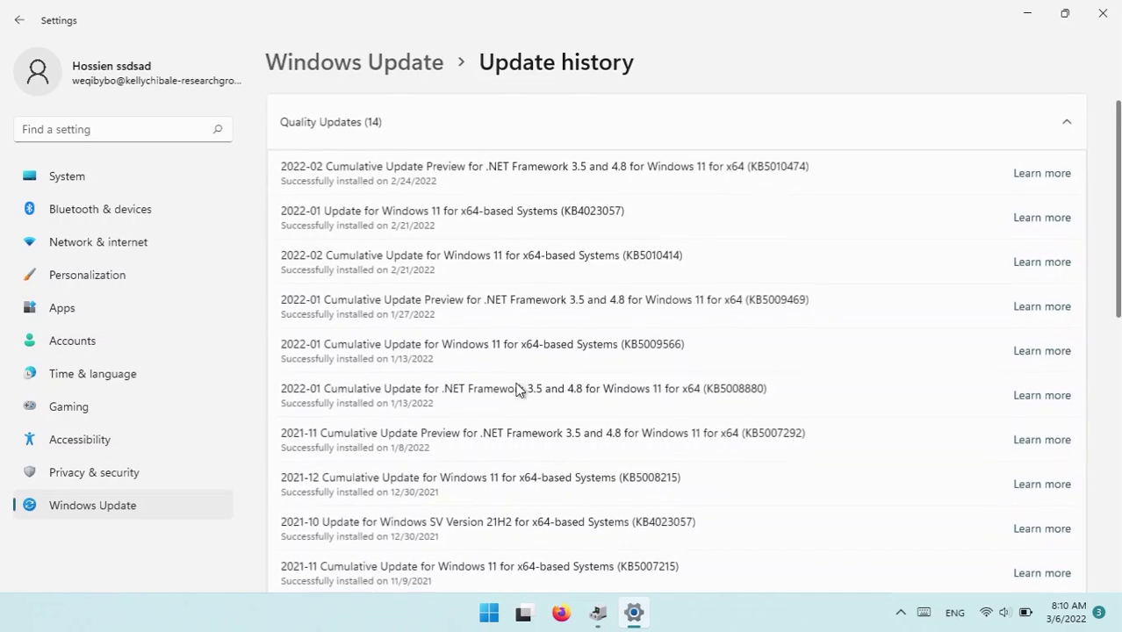
pyautogui.scroll(-7, 446, 348)
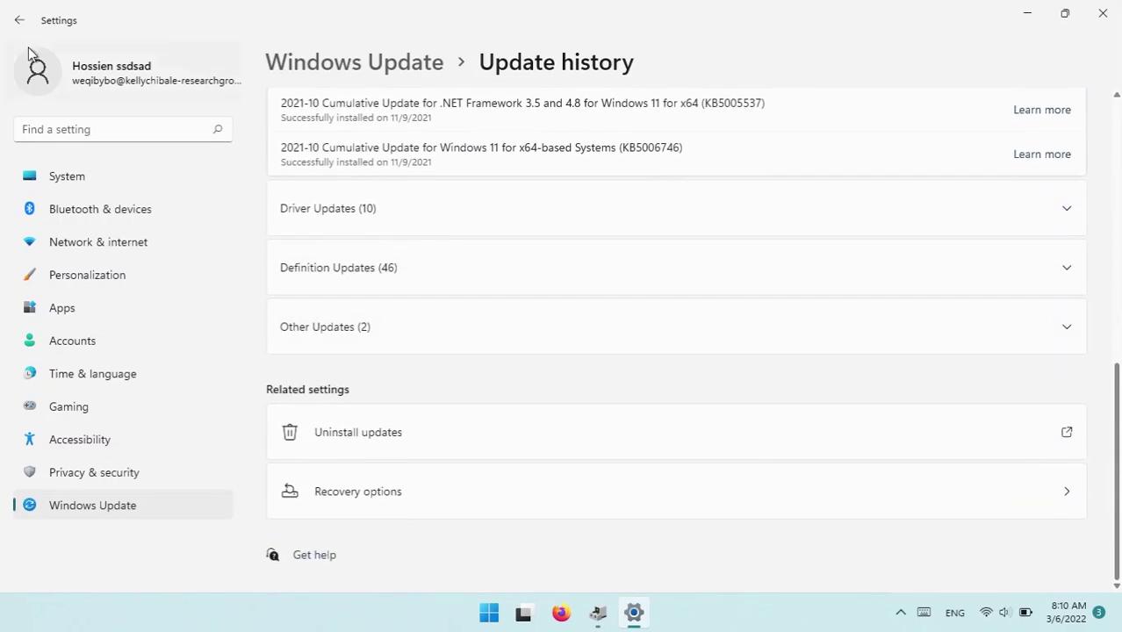
pyautogui.click(344, 208)
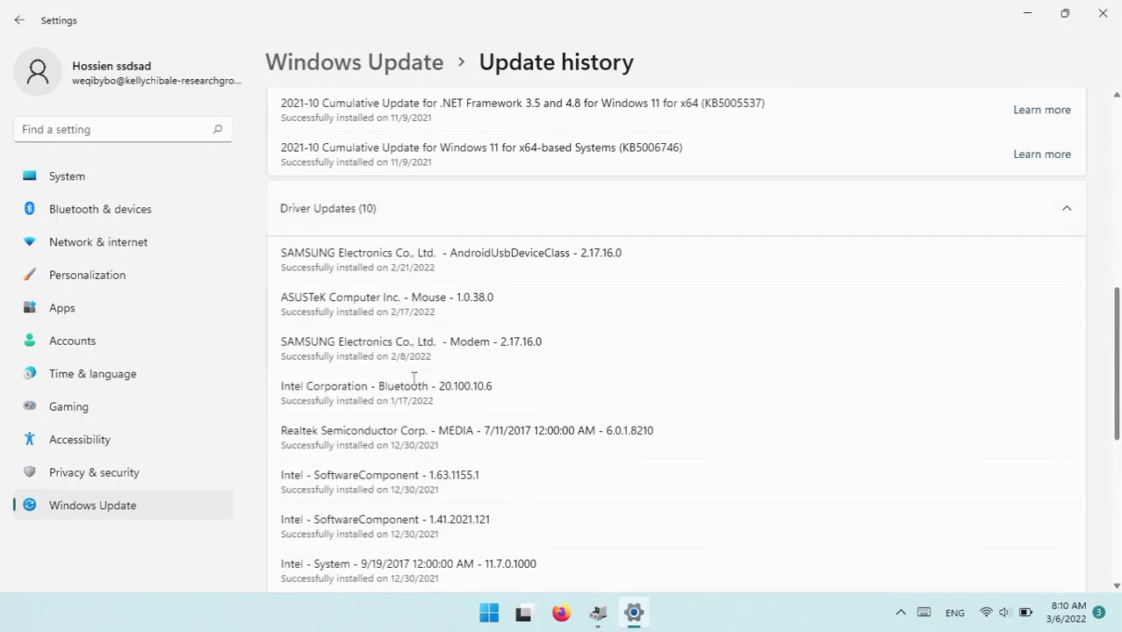
pyautogui.scroll(-3, 408, 375)
pyautogui.scroll(3, 401, 370)
pyautogui.scroll(-5, 350, 332)
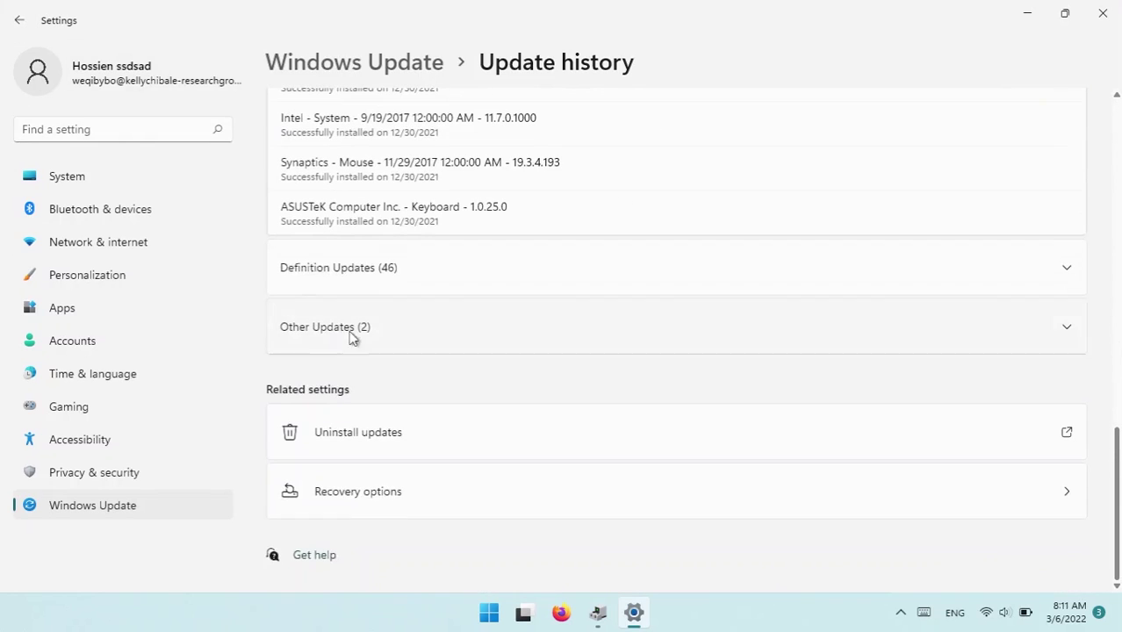
# Step: Check Optional updates under Advanced options, which shows none available
pyautogui.click(16, 18)
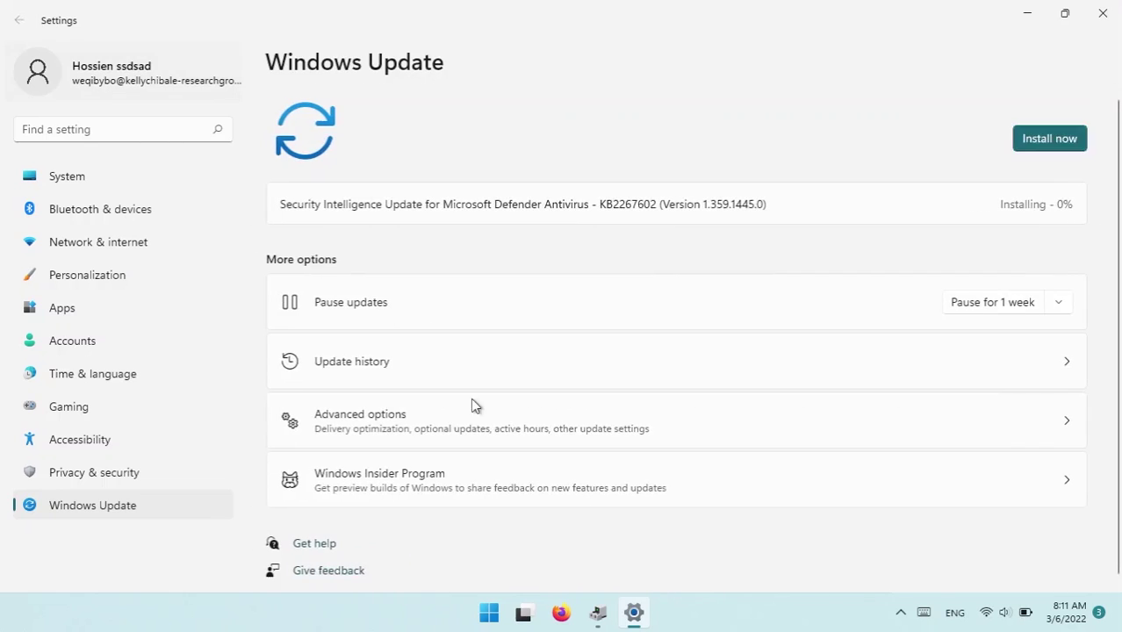
pyautogui.click(399, 421)
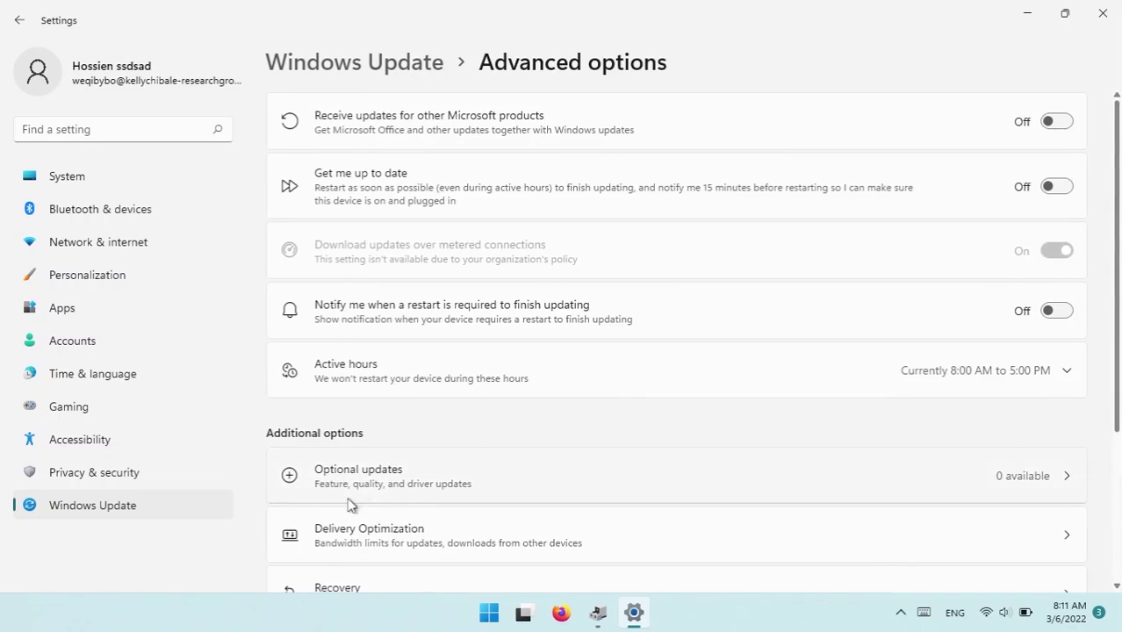
pyautogui.click(445, 493)
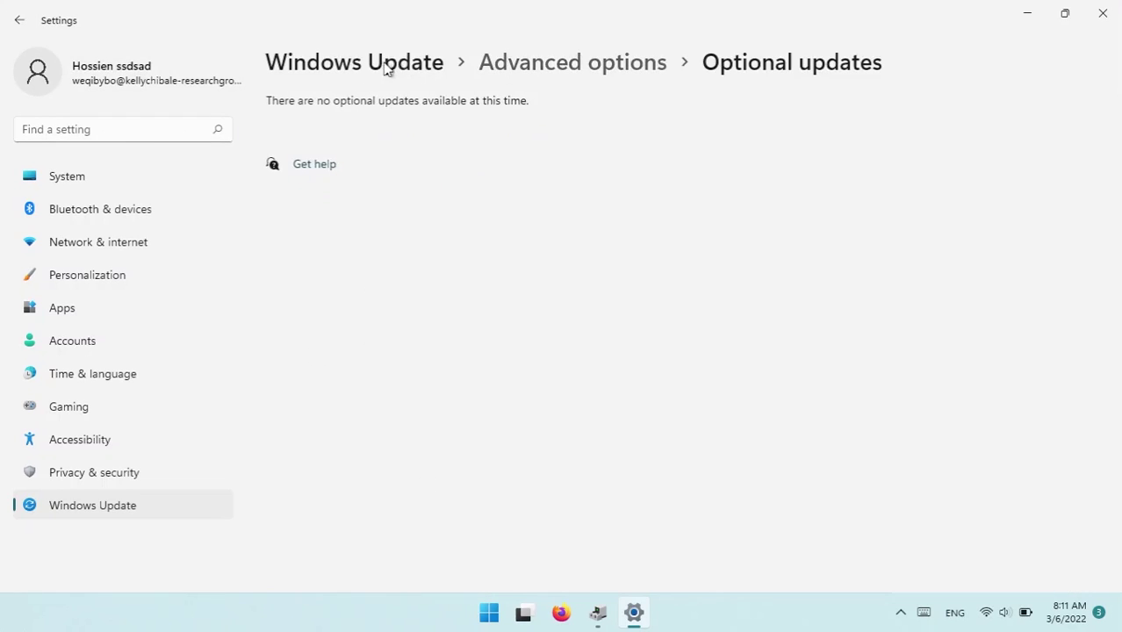
# Step: Back in Device Manager, start a driver update for the Intel Wi-Fi adapter, choosing the compatible drivers list
pyautogui.click(1102, 10)
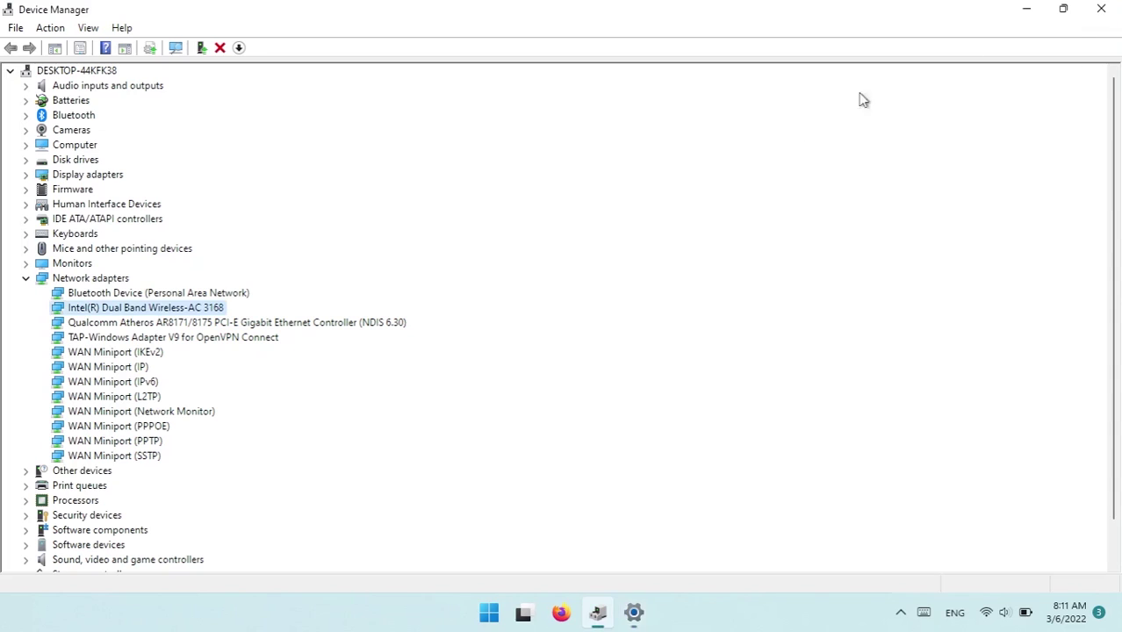
pyautogui.rightClick(185, 307)
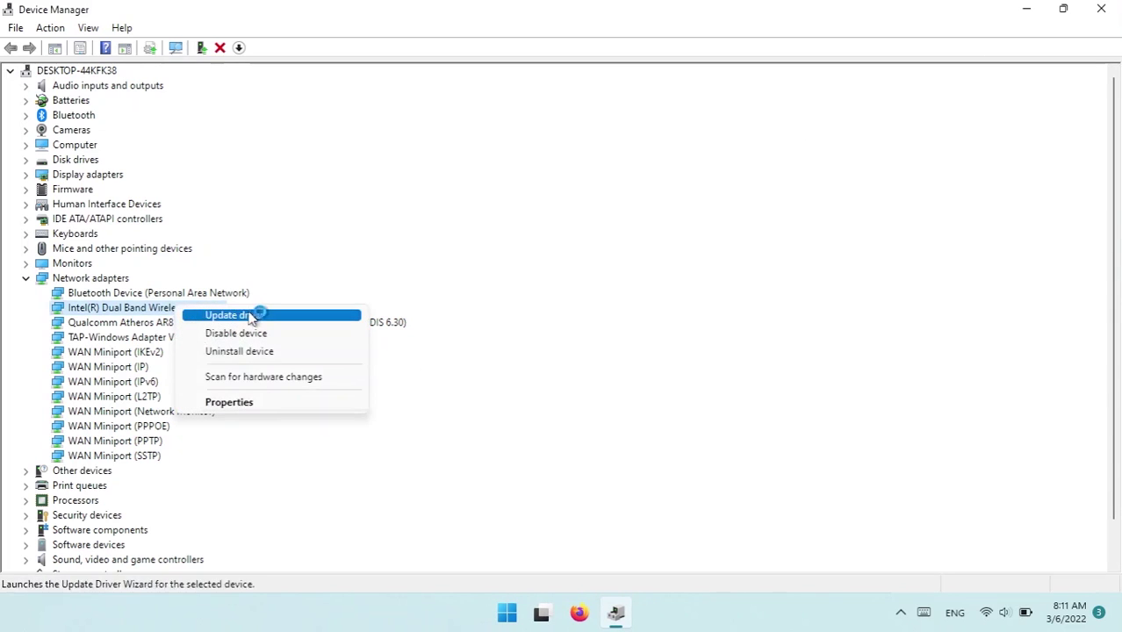
pyautogui.click(264, 313)
pyautogui.click(461, 341)
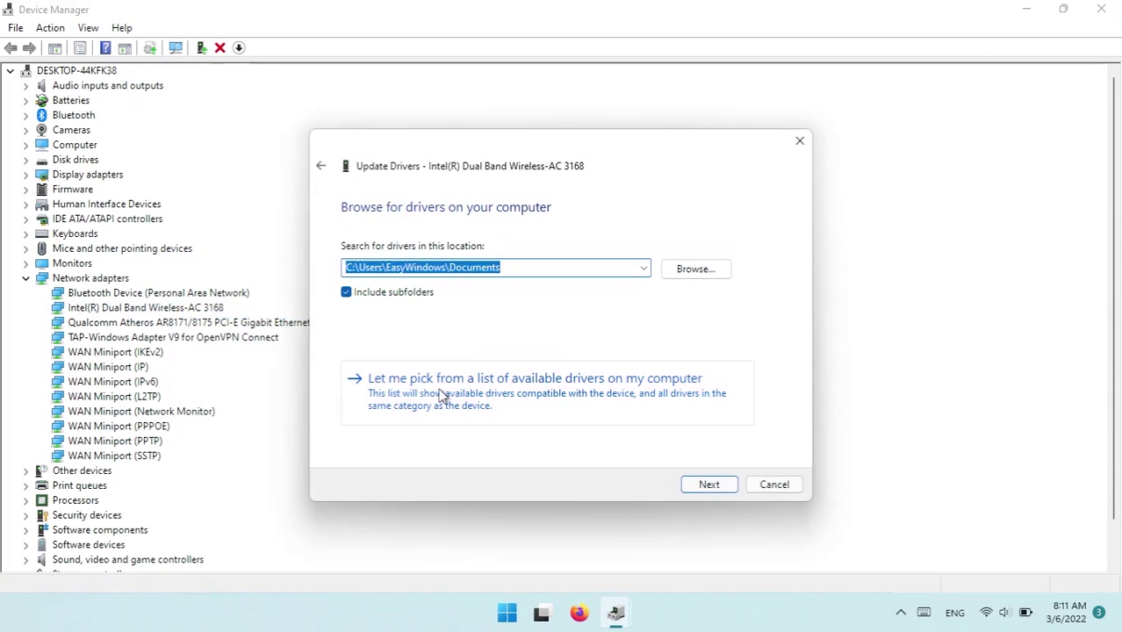
pyautogui.click(444, 395)
# Step: Install the Intel-provided driver from the list and dismiss the success message
pyautogui.click(488, 359)
pyautogui.click(506, 343)
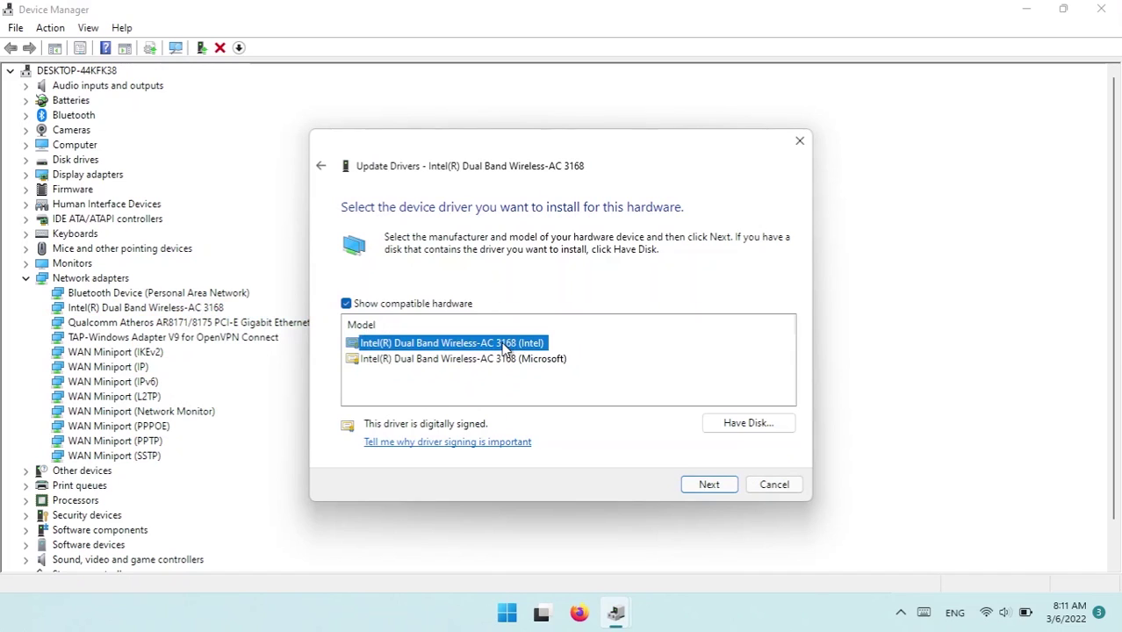
pyautogui.doubleClick(506, 345)
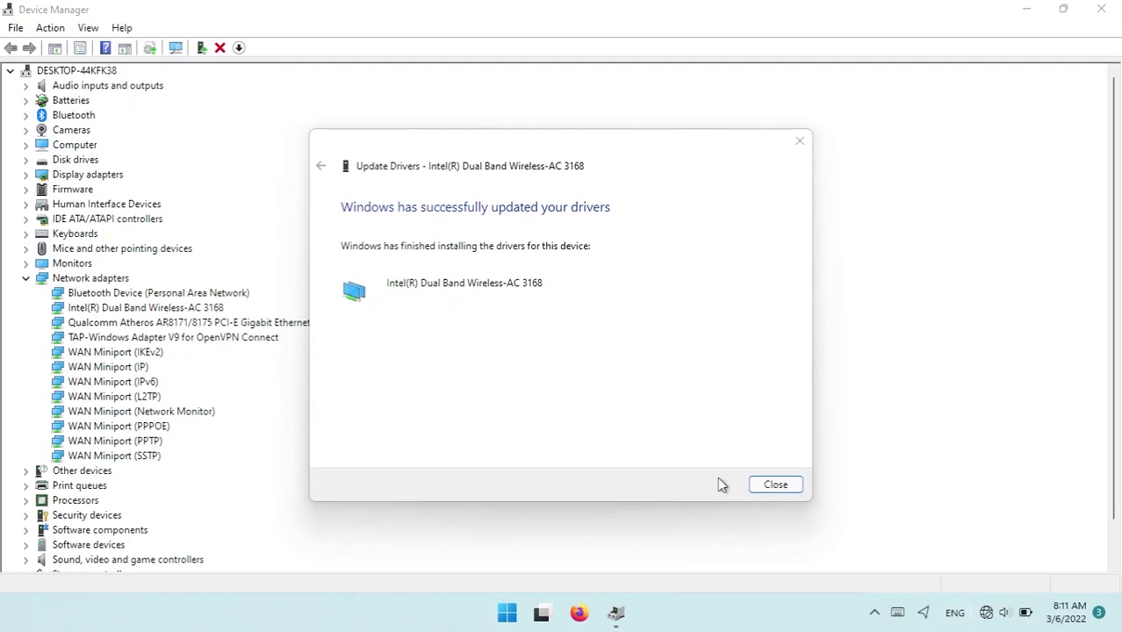
pyautogui.click(777, 485)
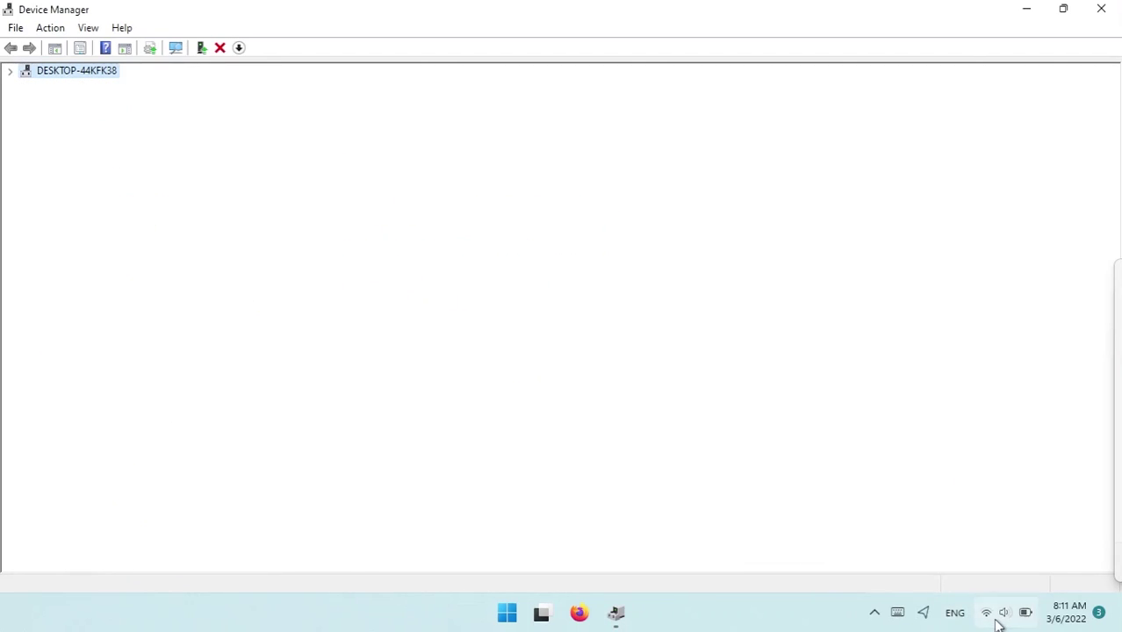
pyautogui.click(997, 614)
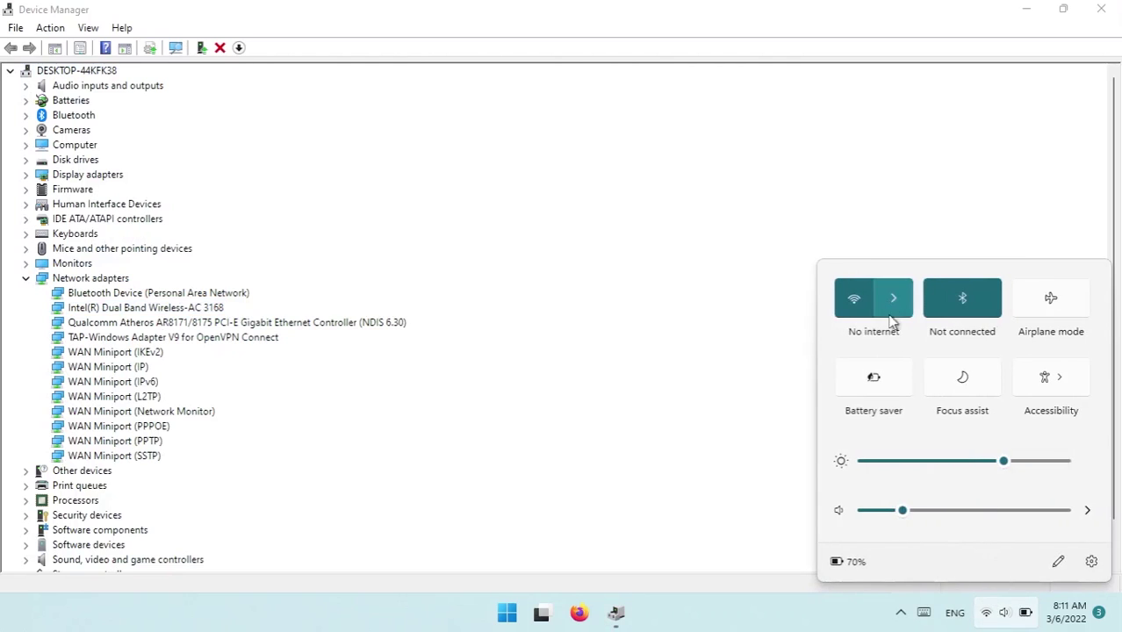
# Step: Confirm TP-LINK is connected and the adapter's Driver tab shows Intel 19.51.38.2, dated 8/9/2021
pyautogui.click(892, 299)
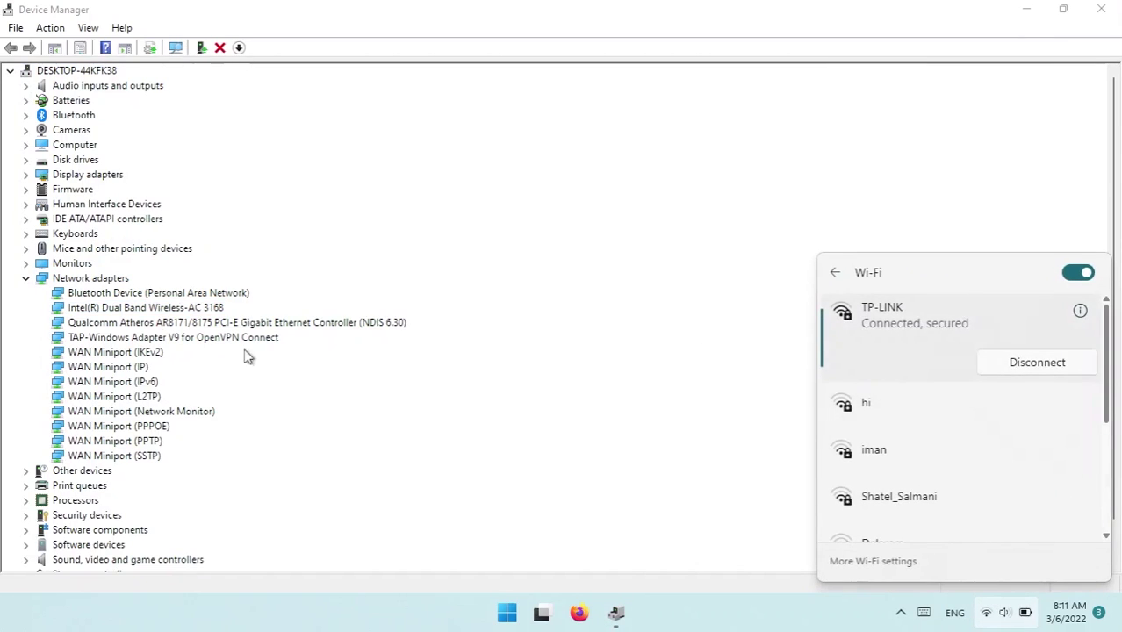
pyautogui.click(218, 310)
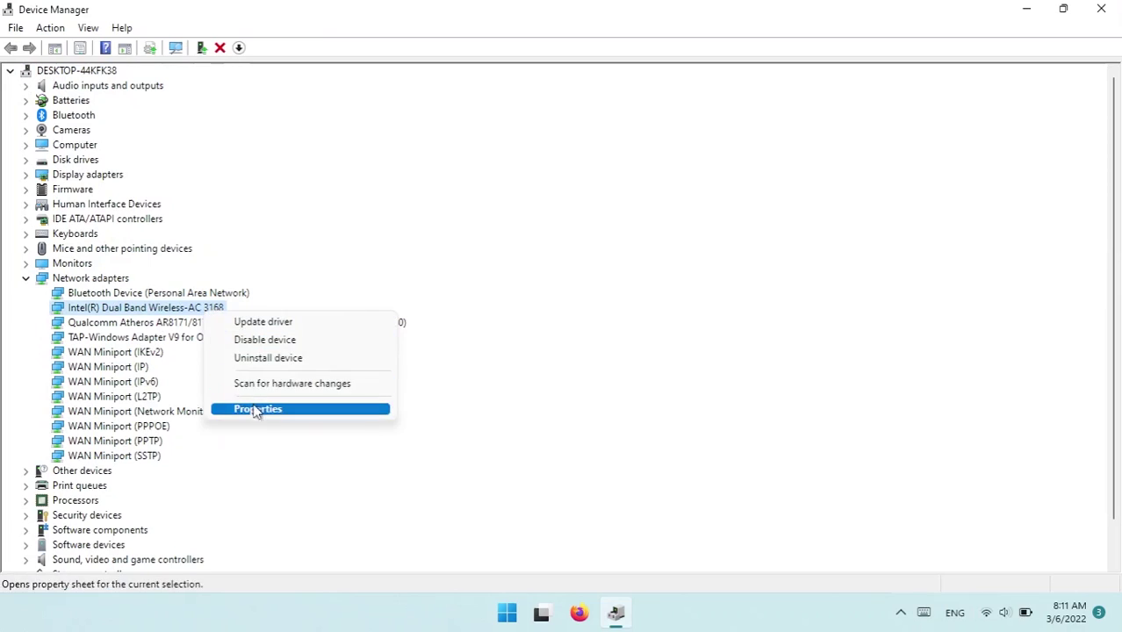
pyautogui.click(256, 408)
pyautogui.click(598, 154)
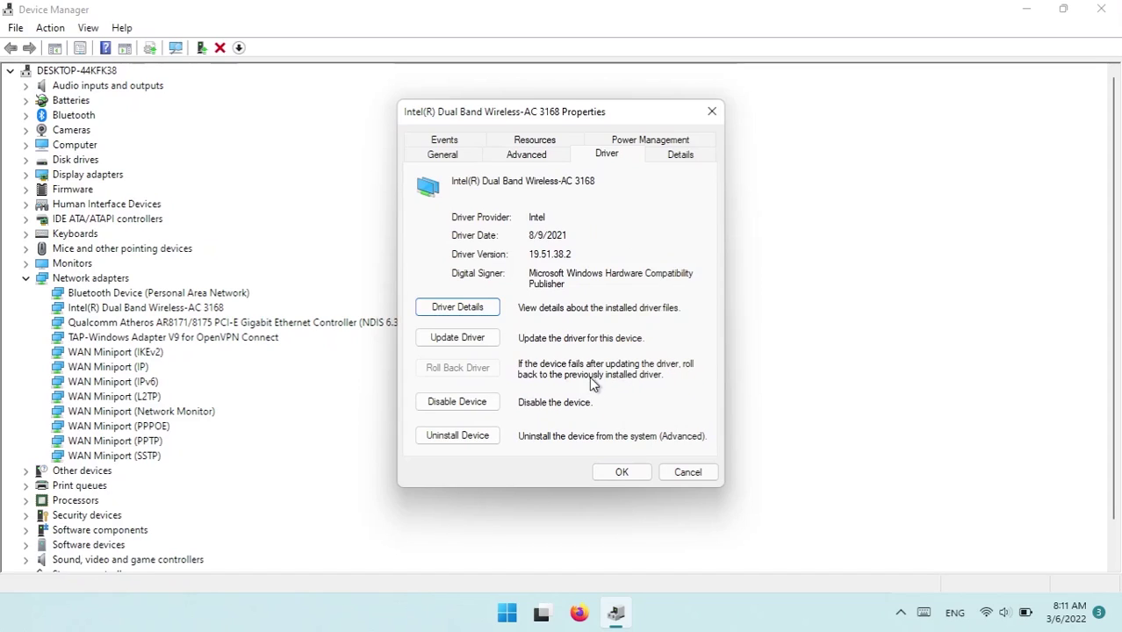
pyautogui.click(614, 473)
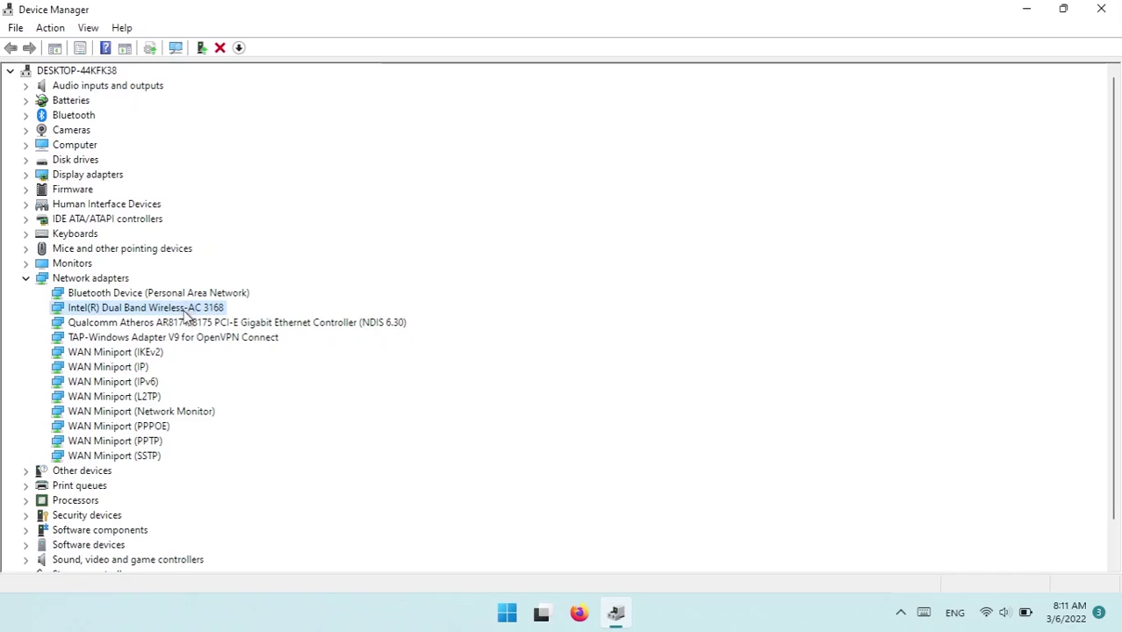
pyautogui.rightClick(187, 313)
# Step: Uninstall the Intel Dual Band Wireless-AC 3168 and rescan hardware so it reappears under Network adapters
pyautogui.click(285, 360)
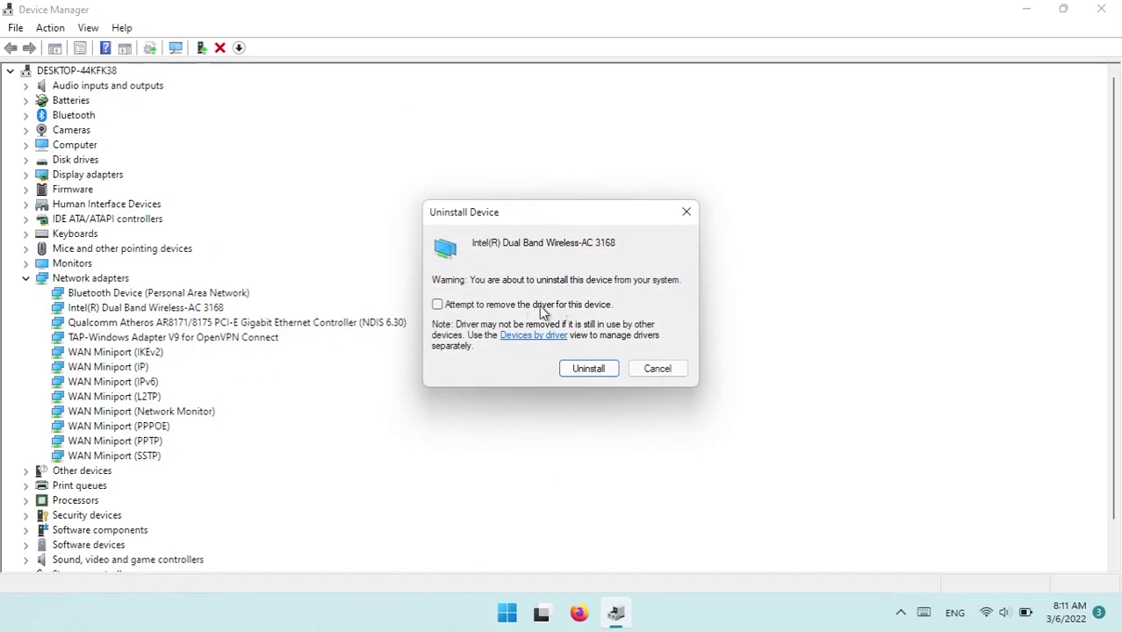
pyautogui.click(595, 369)
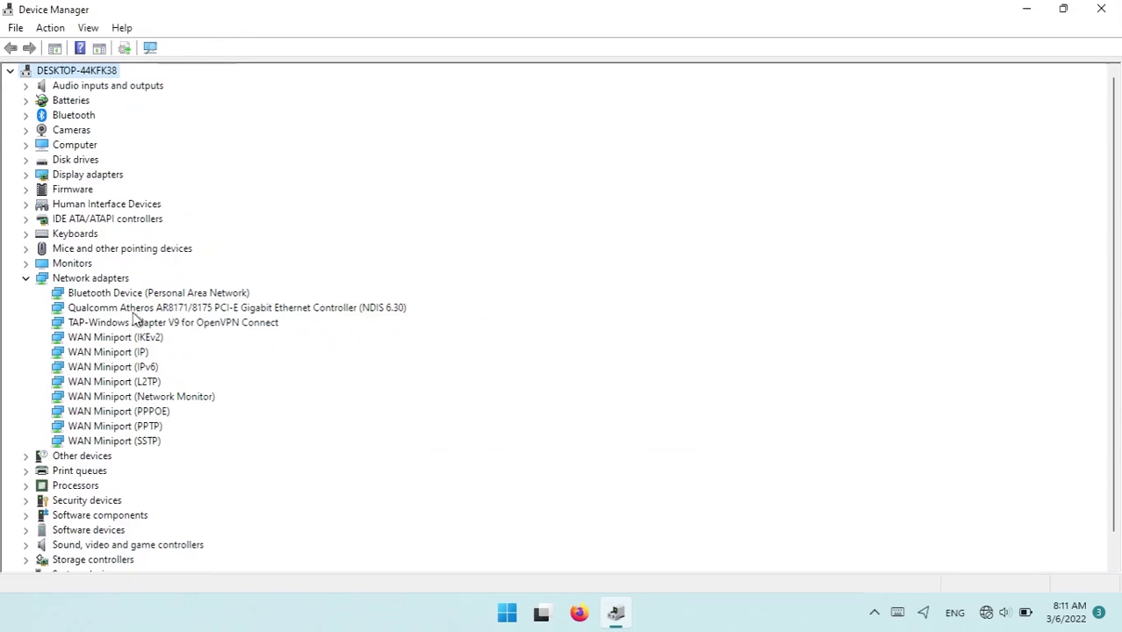
pyautogui.click(149, 48)
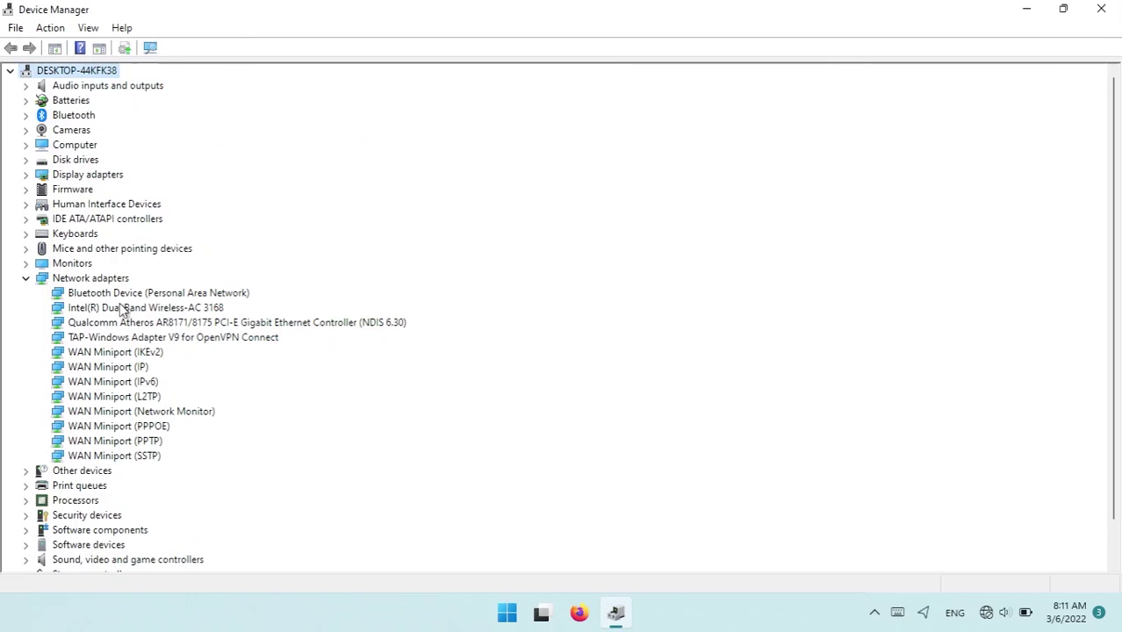
pyautogui.click(126, 307)
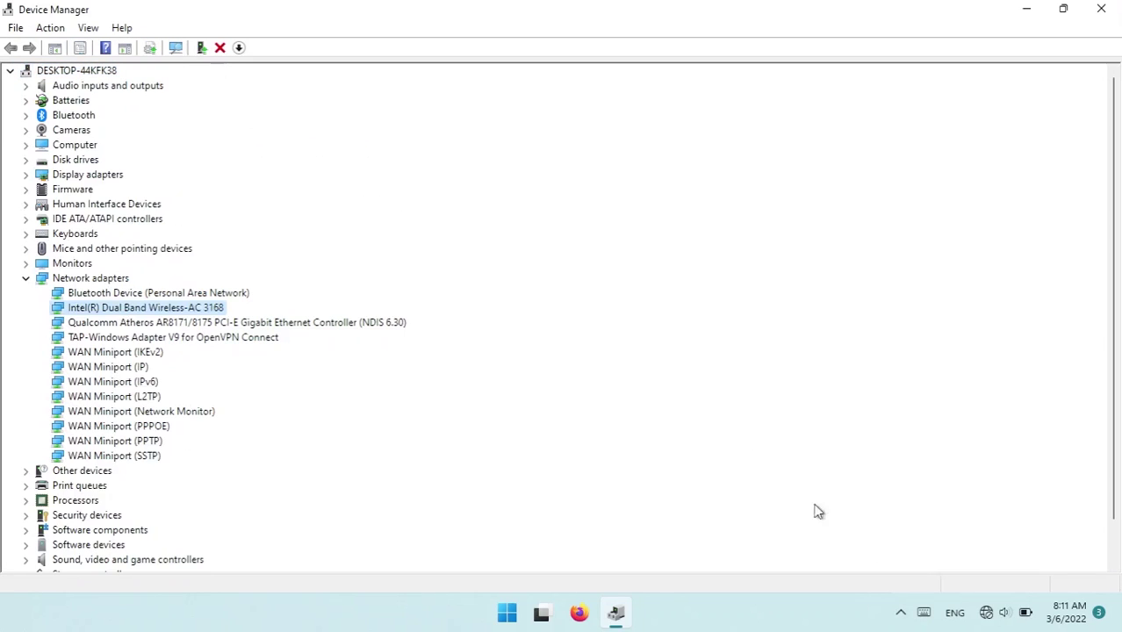
pyautogui.click(986, 611)
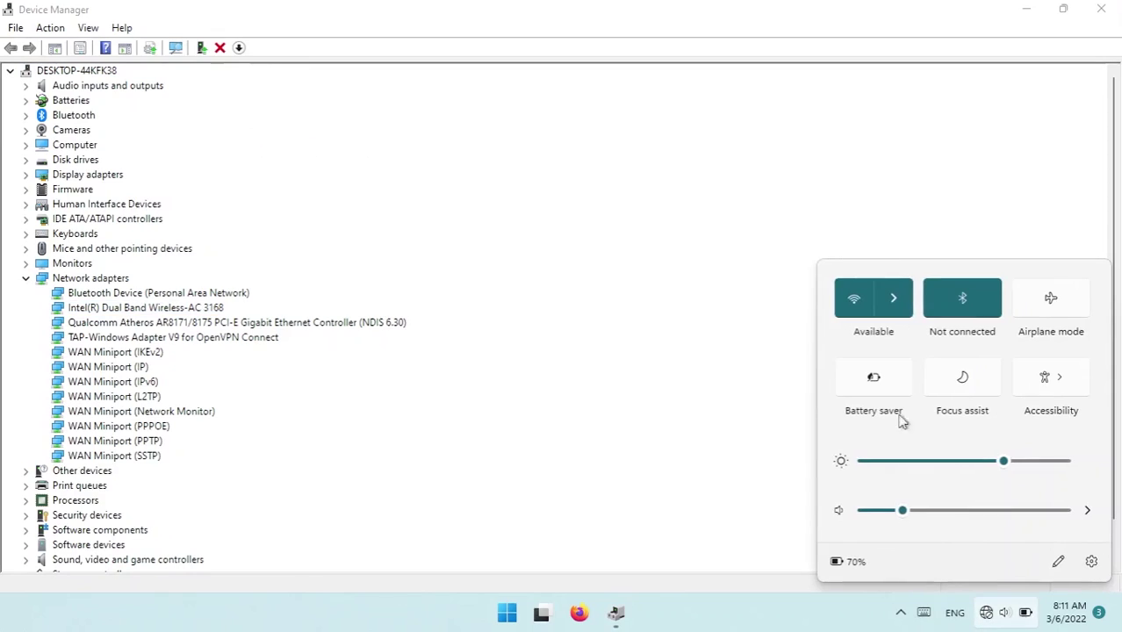
# Step: Connect to the TP-LINK network by entering its security key
pyautogui.click(893, 298)
pyautogui.click(904, 326)
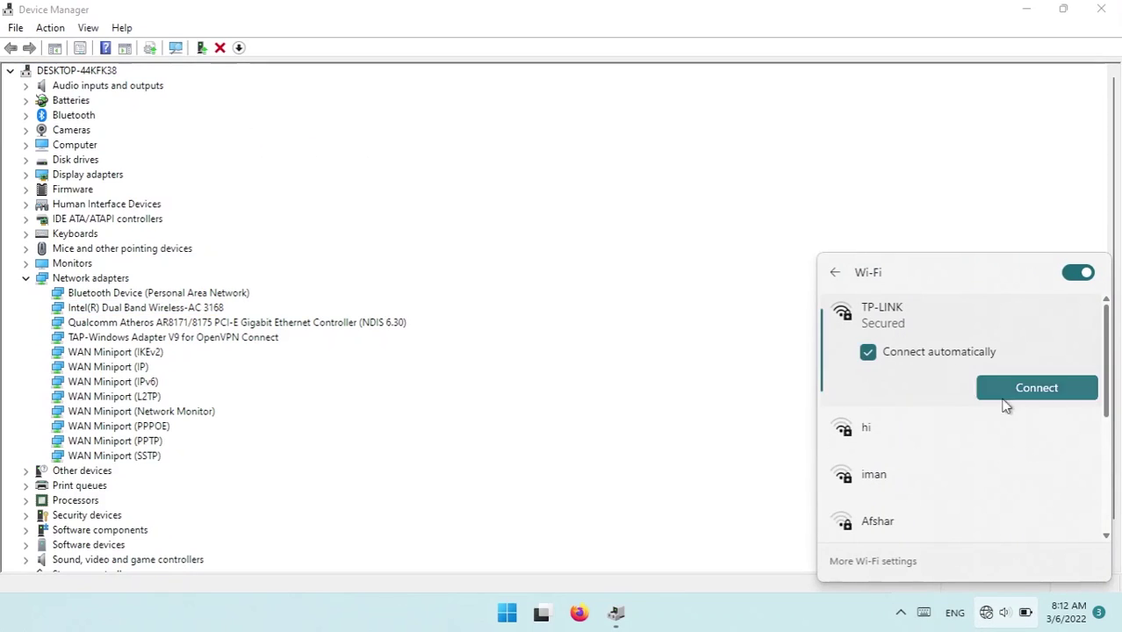
pyautogui.click(1006, 395)
pyautogui.write('123456')
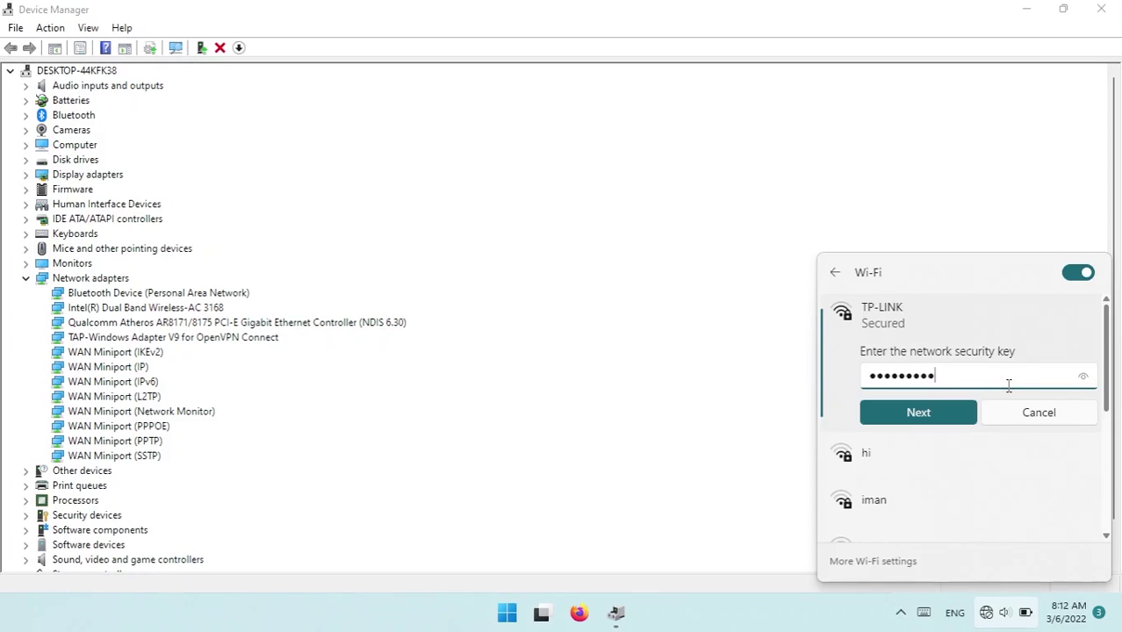
pyautogui.press('Return')
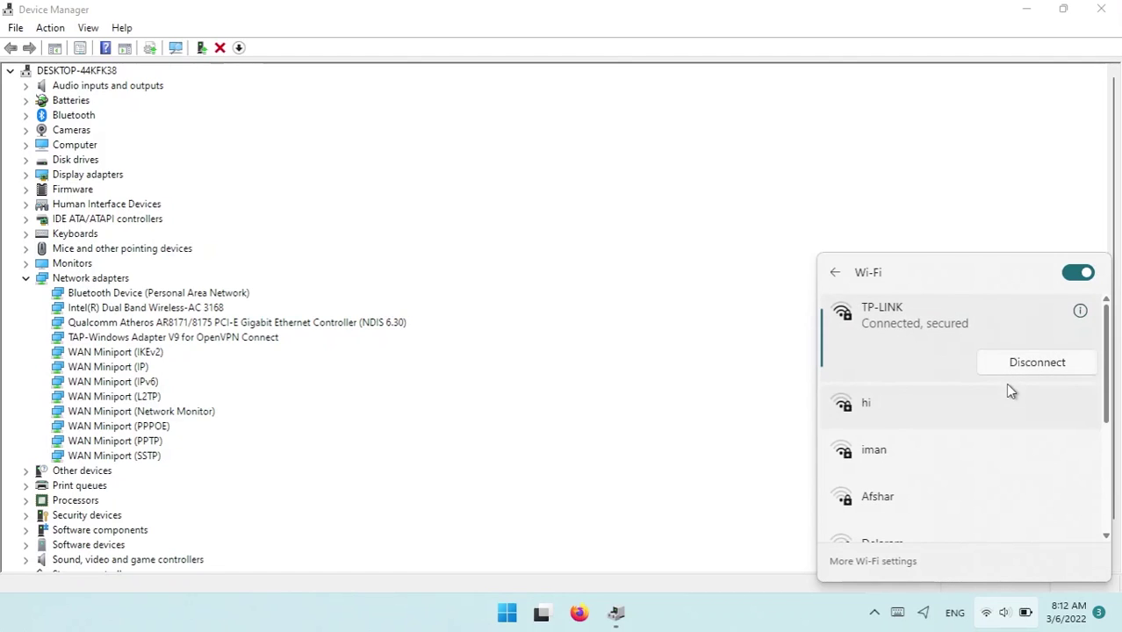
pyautogui.click(634, 369)
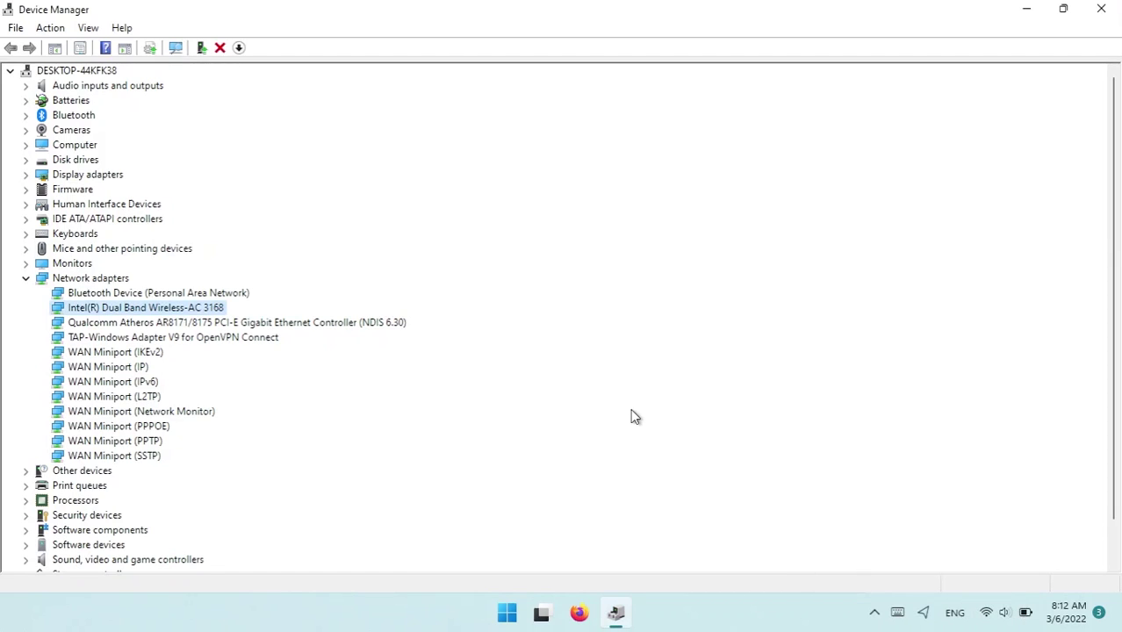
# Step: Uncheck 'Allow the computer to turn off this device to save power' in the Intel adapter's Power Management
pyautogui.scroll(-1, 623, 420)
pyautogui.scroll(1, 616, 424)
pyautogui.rightClick(70, 308)
pyautogui.click(182, 409)
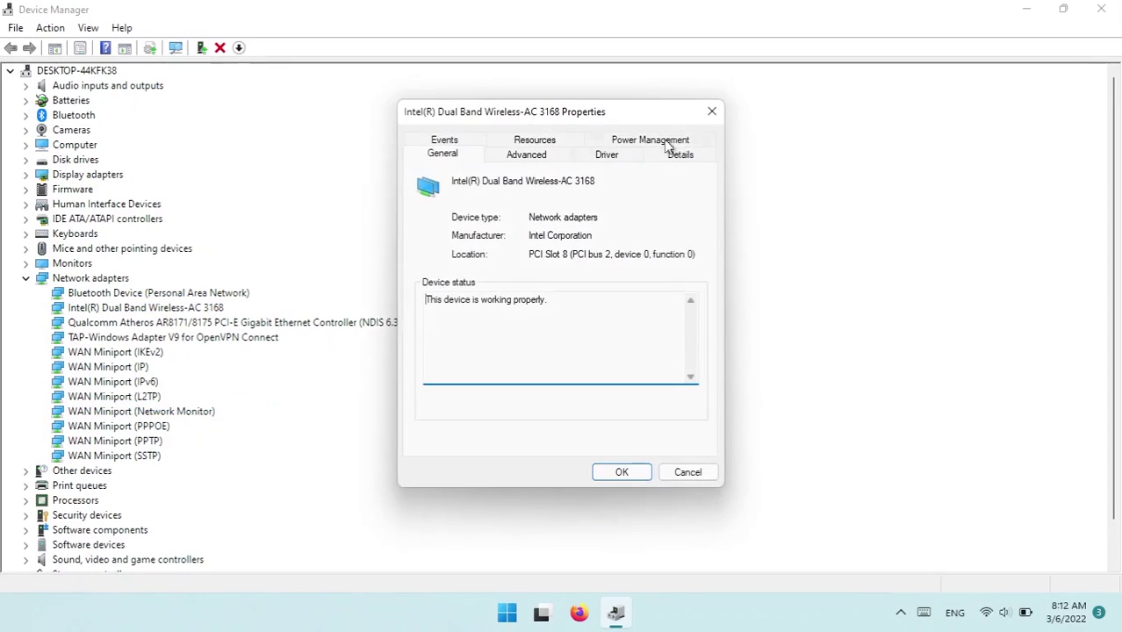
pyautogui.click(654, 140)
pyautogui.click(519, 225)
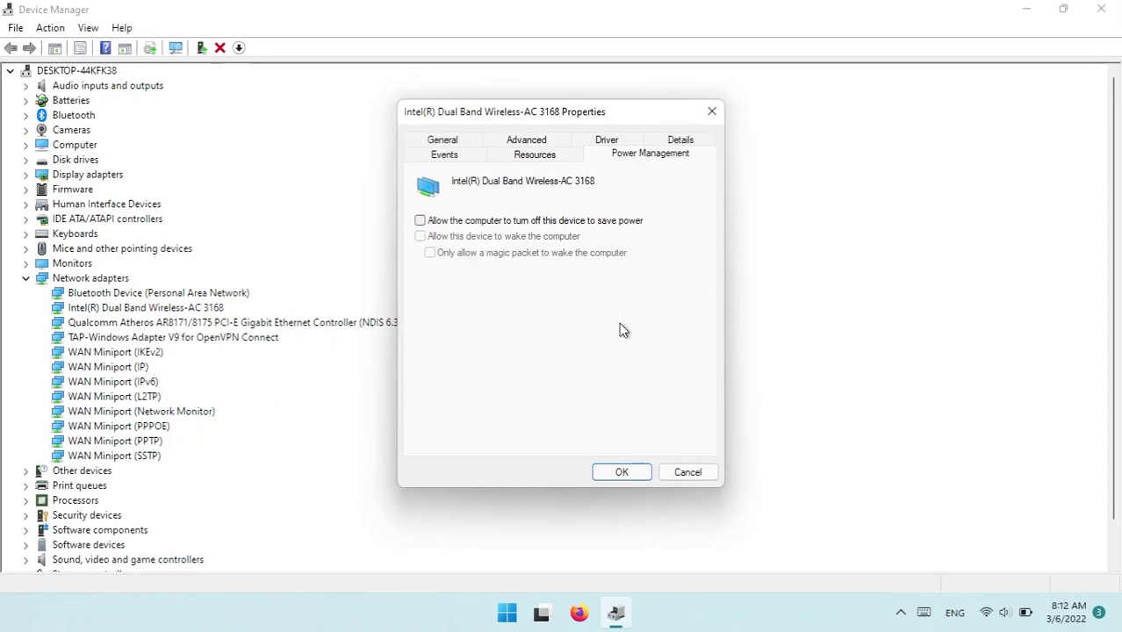
pyautogui.click(621, 474)
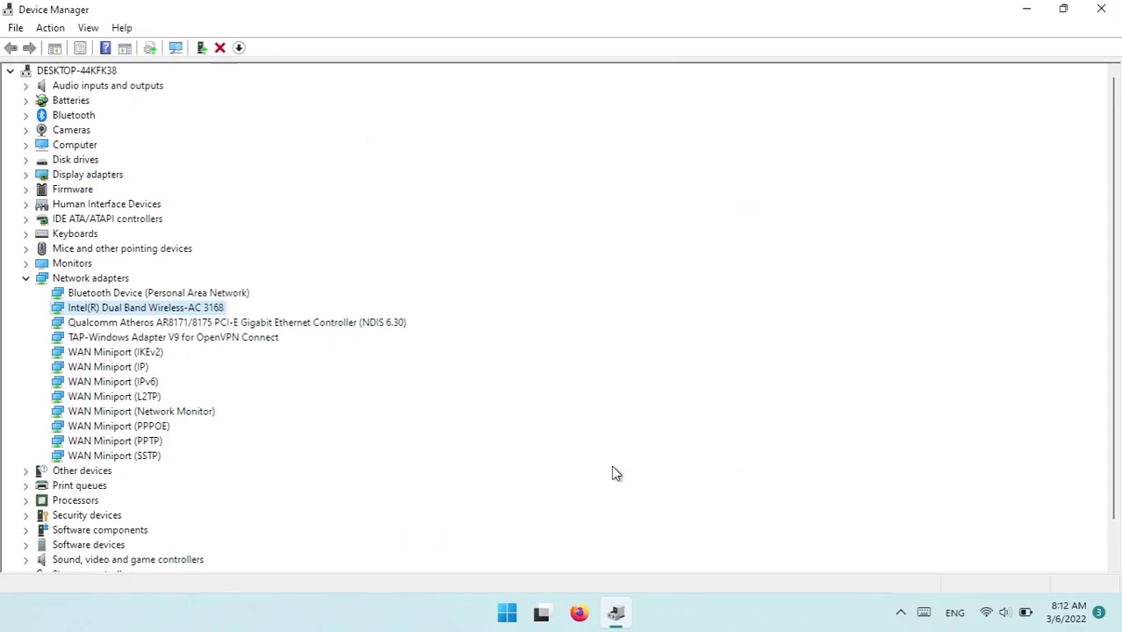
pyautogui.moveTo(541, 612)
pyautogui.click(540, 530)
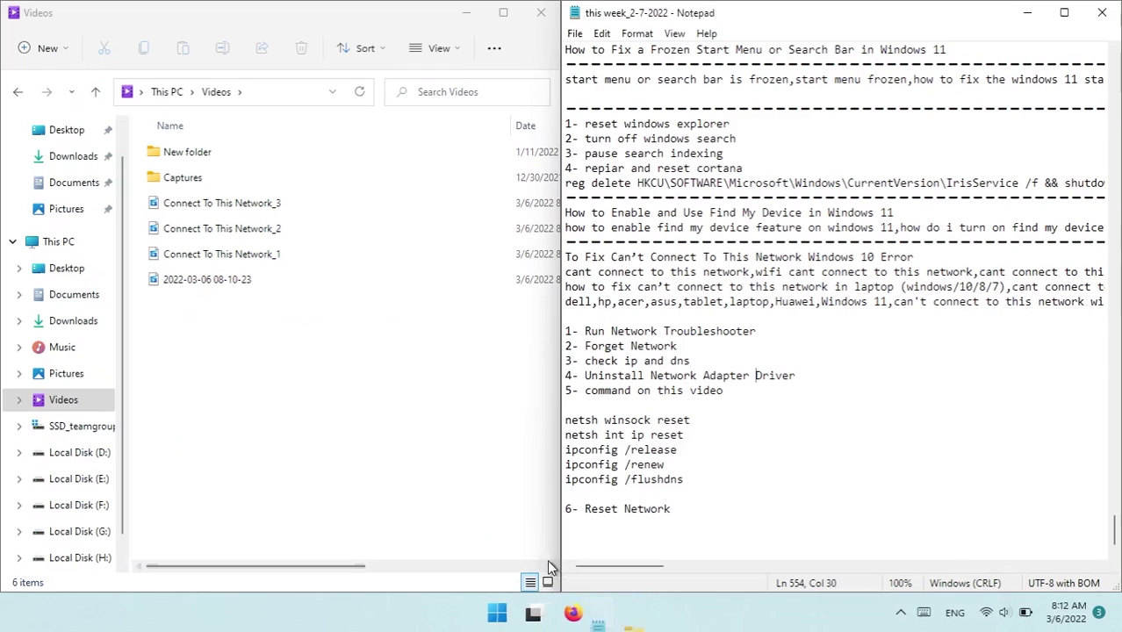
pyautogui.click(279, 205)
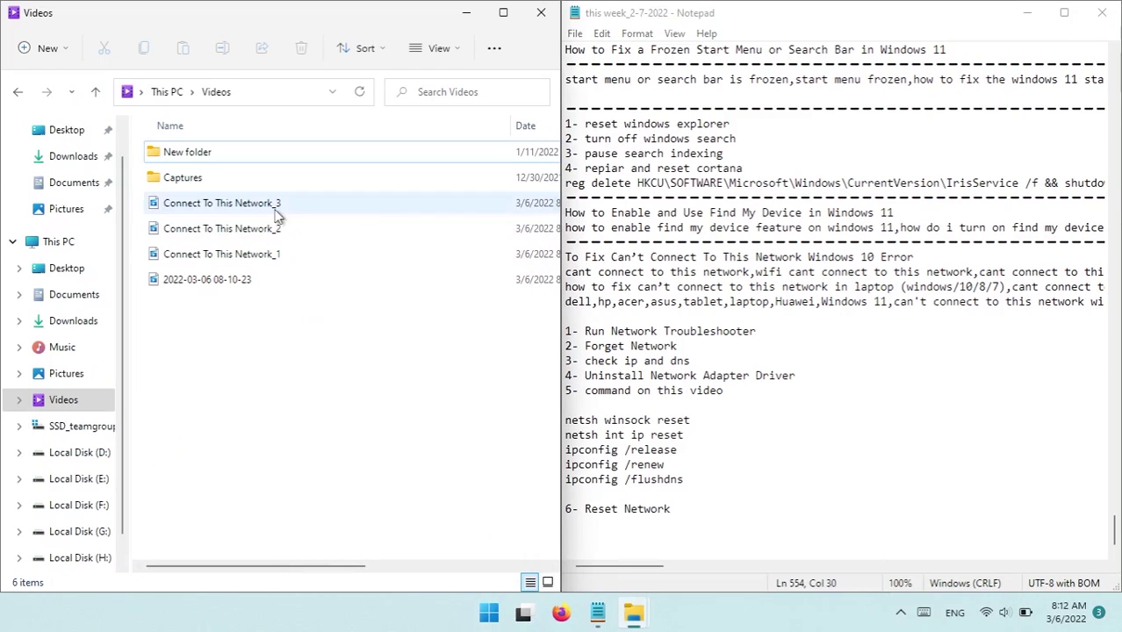
pyautogui.press('F2')
pyautogui.doubleClick(278, 291)
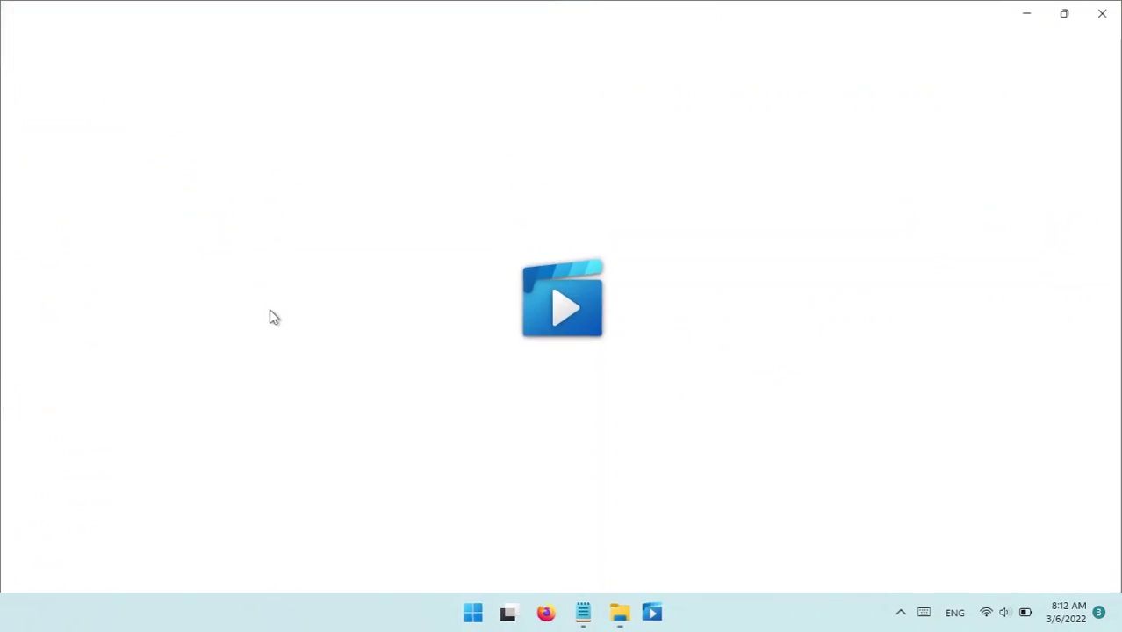
pyautogui.click(1108, 11)
# Step: Try renaming the recording with a pasted name, then cancel the File In Use error
pyautogui.press('F2')
pyautogui.write('Connect To This Network_4')
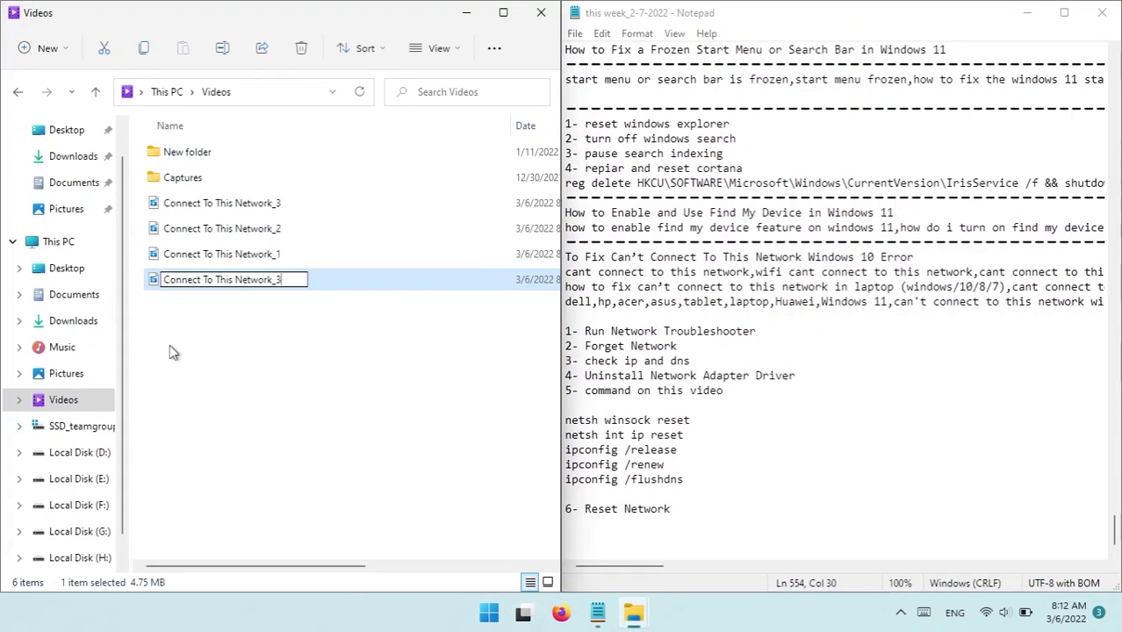
pyautogui.click(377, 413)
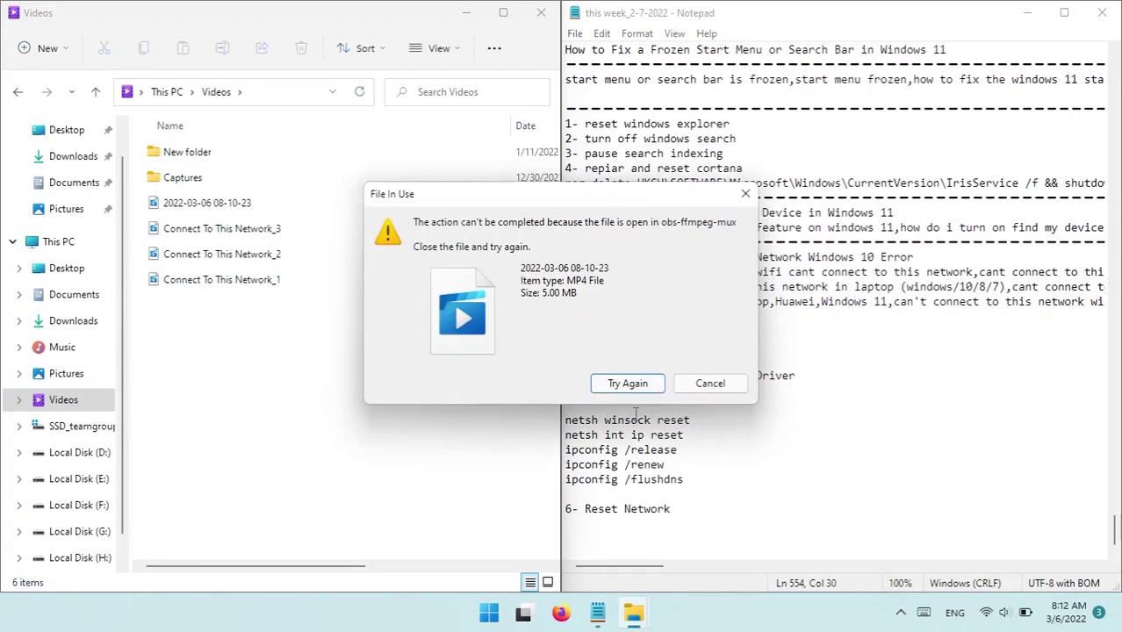
pyautogui.click(710, 383)
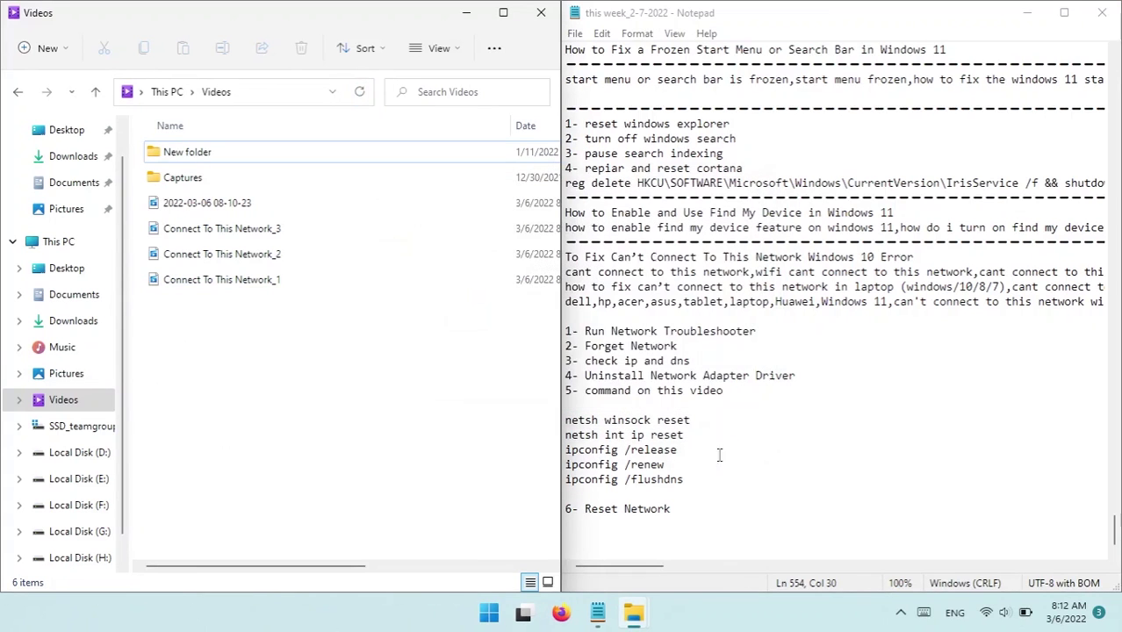